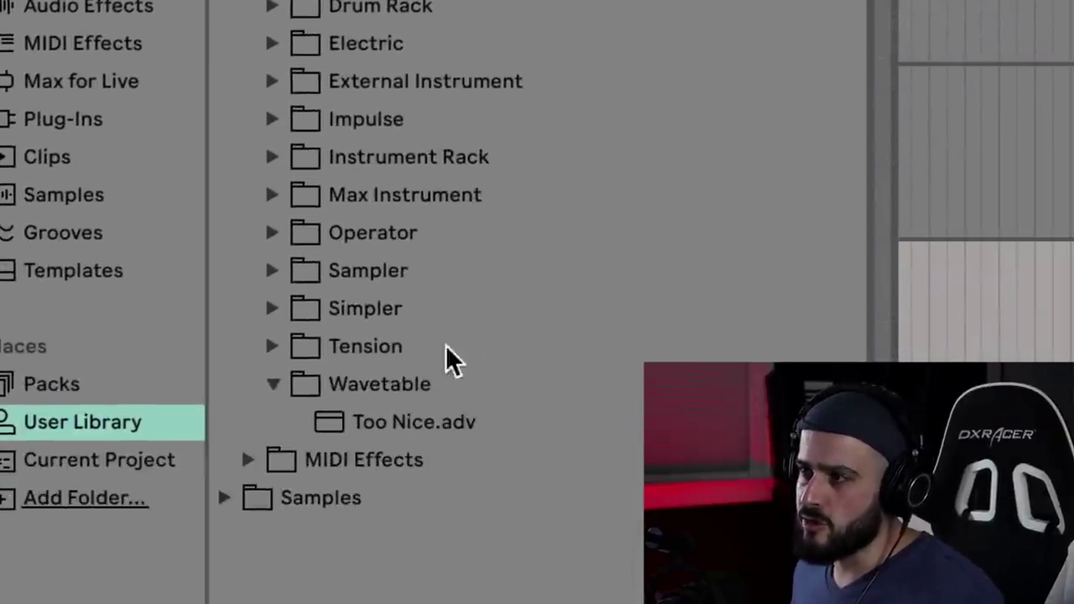
Step: Load the Too Nice.adv Wavetable preset onto the track, bringing in its OTT and Delay effects
{"action": "left_click", "coordinate": [392, 420]}
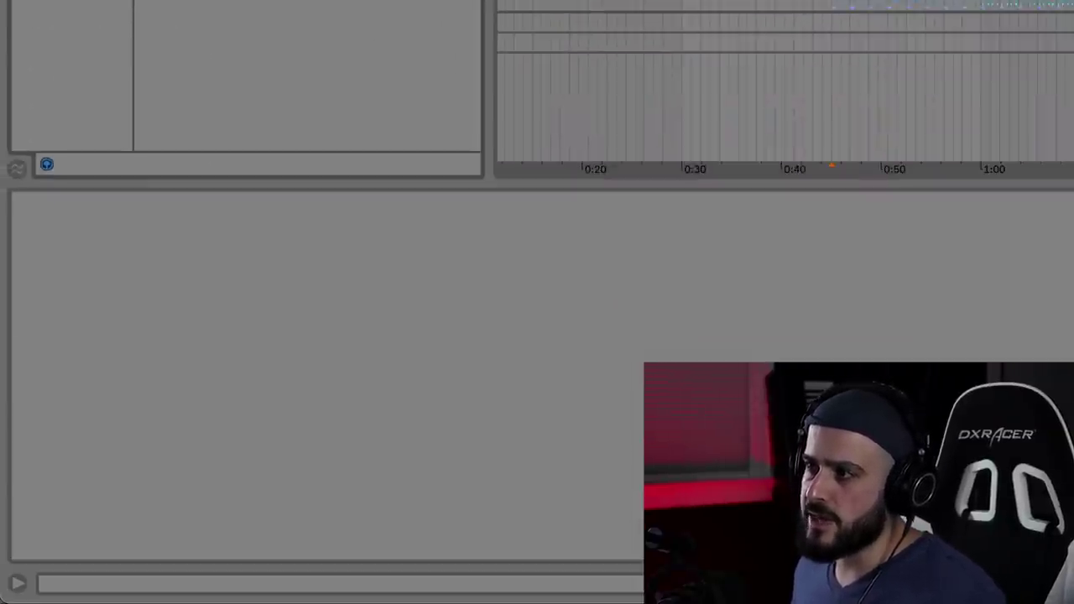
{"action": "double_click", "coordinate": [395, 390]}
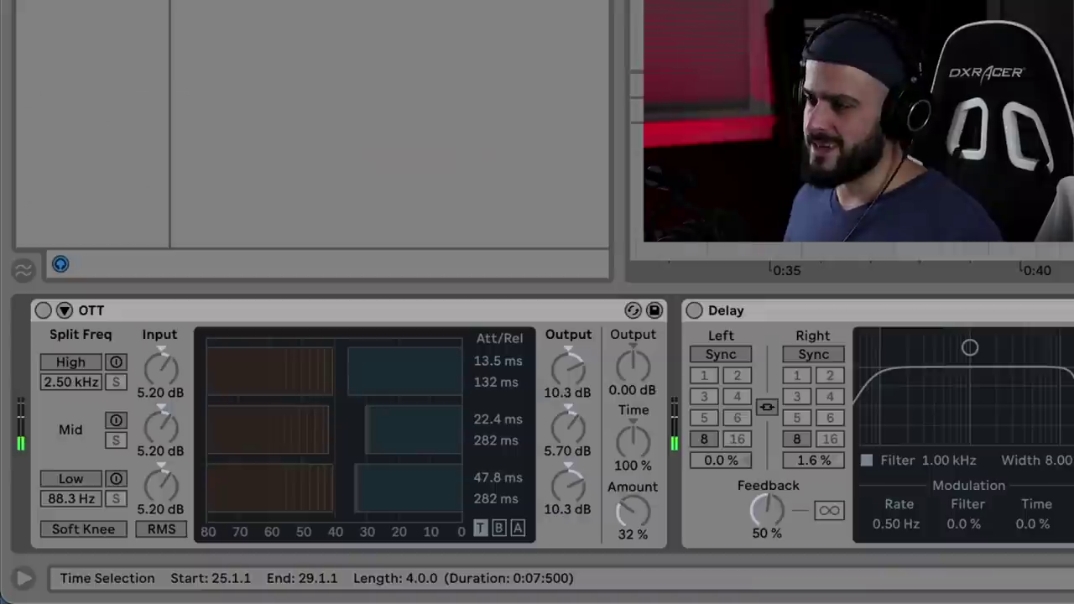
Step: Turn on the OTT compressor, Delay and Reverb devices in the chords chain
{"action": "left_click", "coordinate": [42, 311]}
{"action": "left_click", "coordinate": [693, 311]}
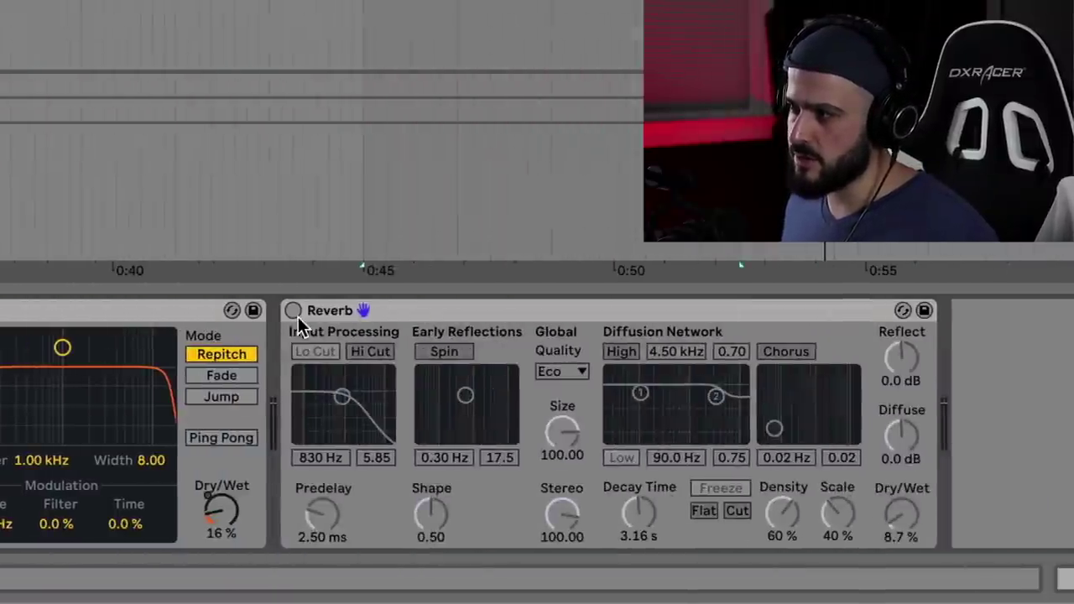
{"action": "left_click", "coordinate": [279, 310]}
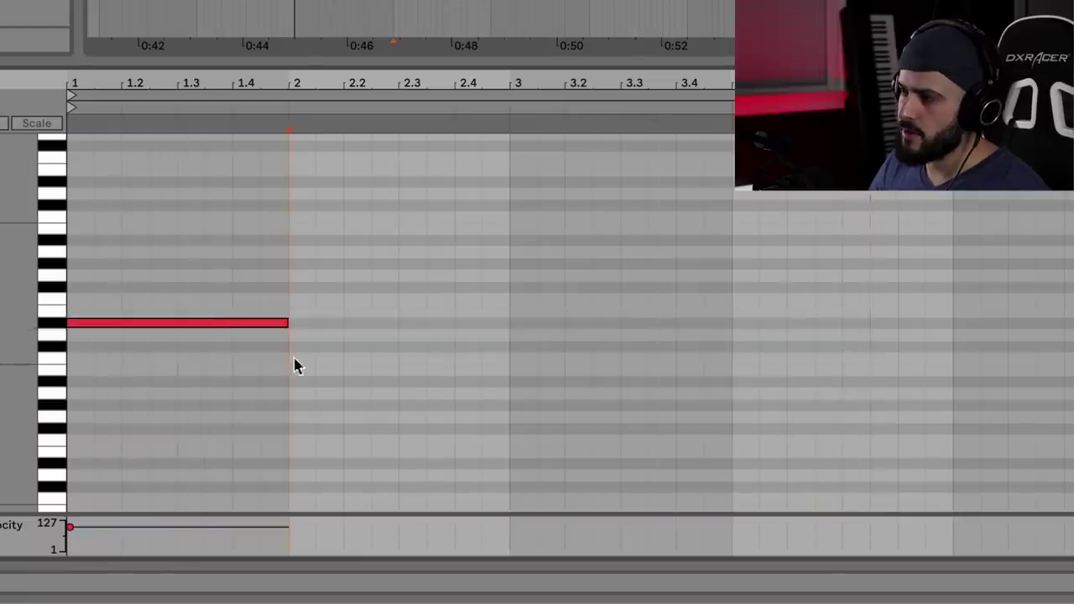
Step: Stretch the first note to bar 3, add the next note at bar 3, and play the line from bar 1
{"action": "left_click_drag", "start_coordinate": [326, 367], "coordinate": [951, 395]}
{"action": "left_click", "coordinate": [520, 394]}
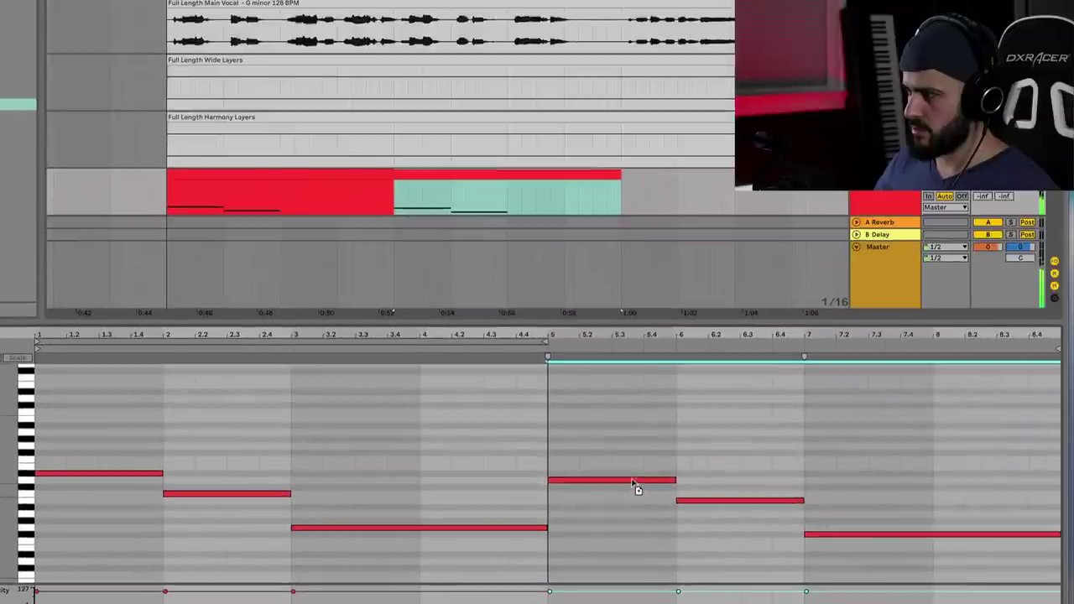
{"action": "left_click", "coordinate": [696, 511]}
{"action": "key", "text": "space"}
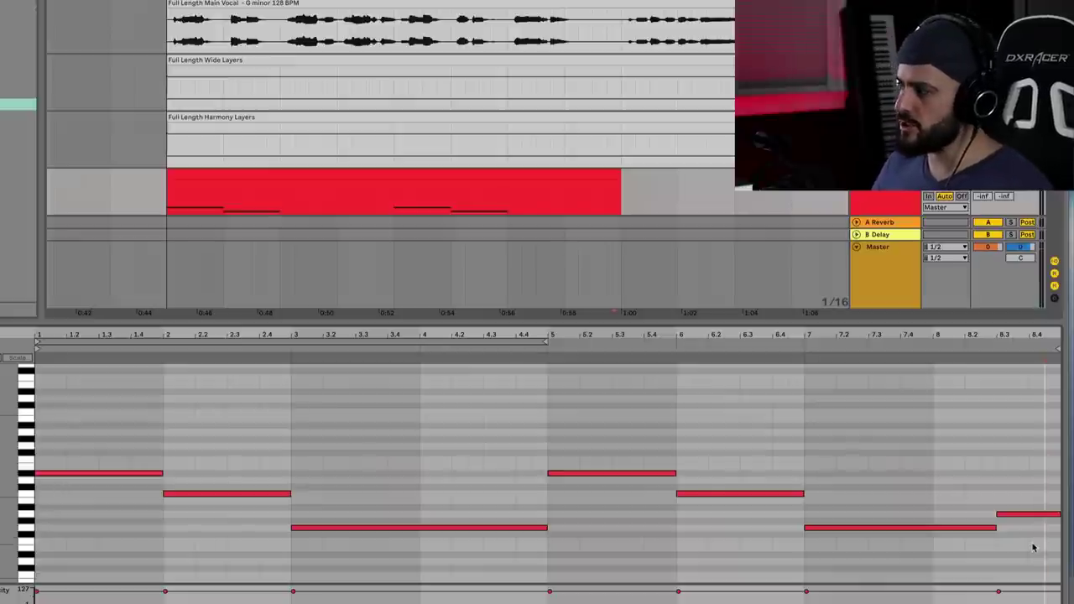
Step: Duplicate all the clip's notes upward to begin the chord stacks
{"action": "left_click_drag", "start_coordinate": [1032, 559], "coordinate": [101, 421]}
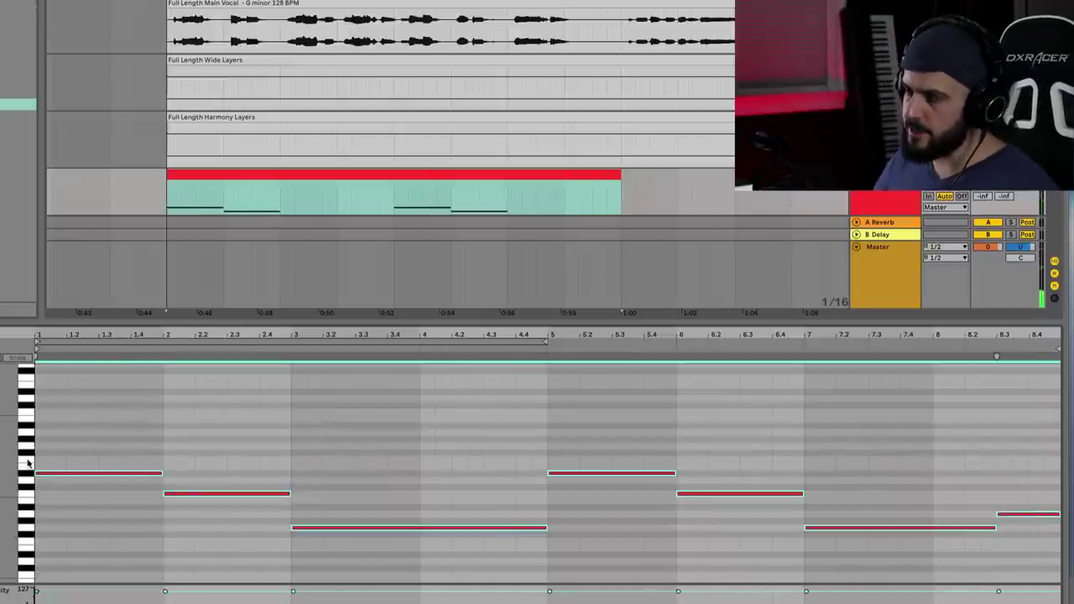
{"action": "left_click_drag", "start_coordinate": [100, 476], "coordinate": [106, 428]}
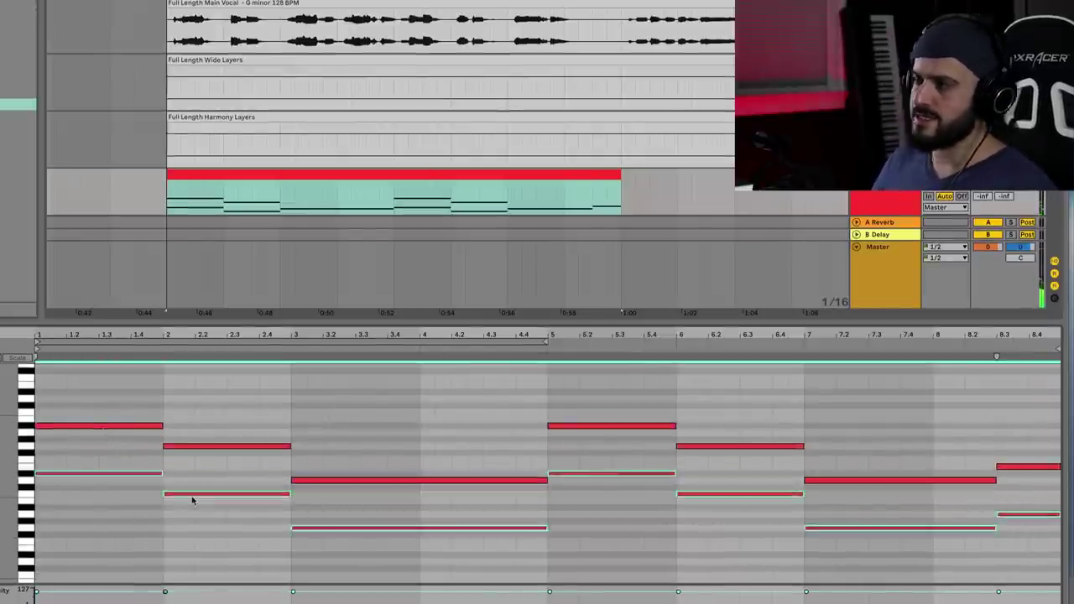
{"action": "left_click", "coordinate": [68, 434]}
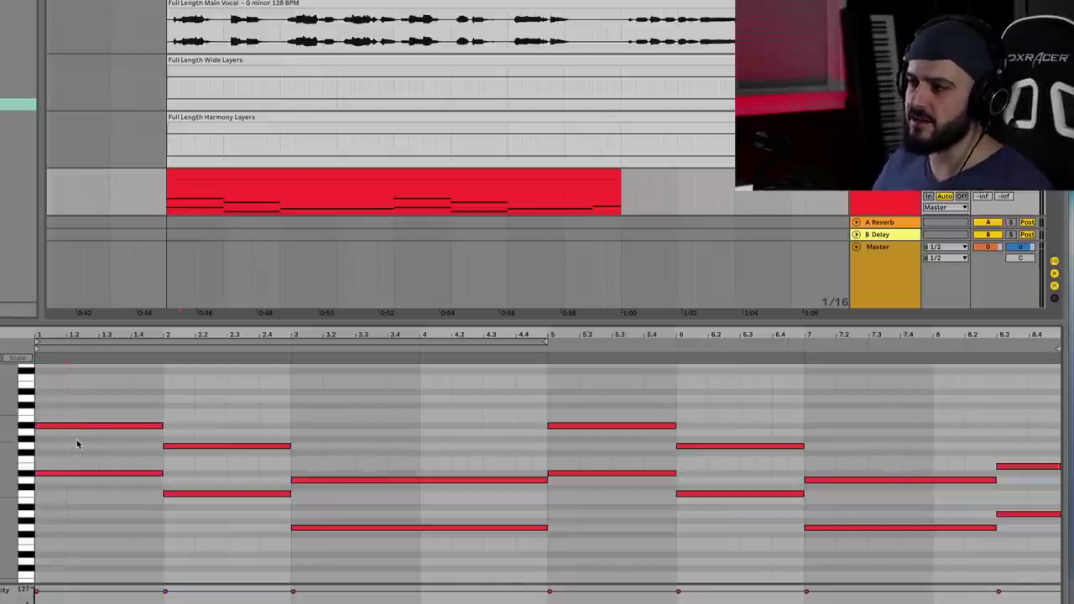
Step: Draw a two-bar upper note at bar 3, then adjust its start and length
{"action": "scroll", "coordinate": [78, 447], "scroll_direction": "up", "scroll_amount": 3}
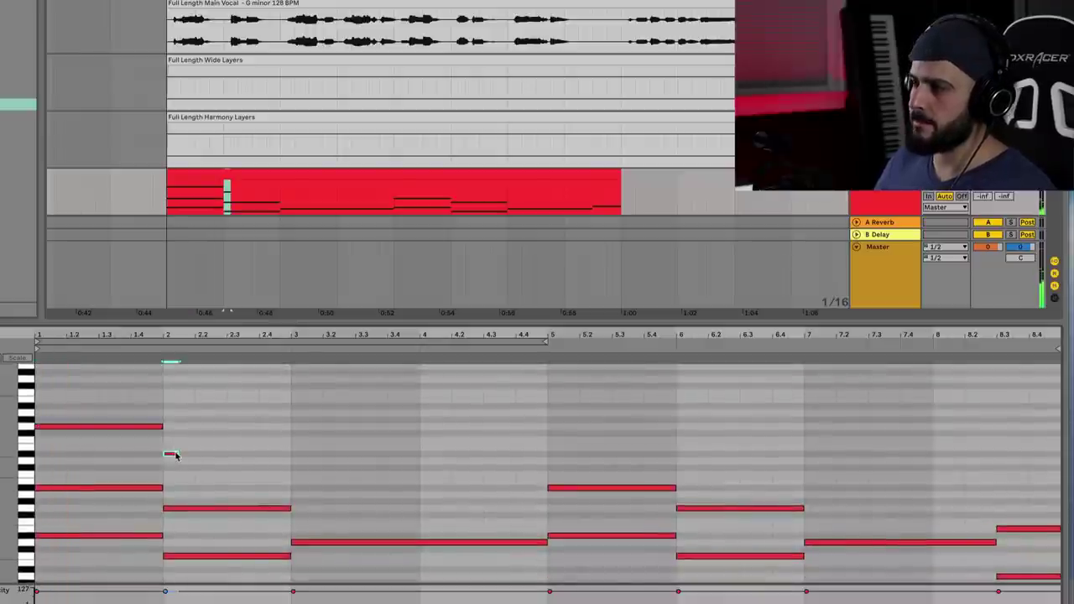
{"action": "left_click_drag", "start_coordinate": [293, 461], "coordinate": [549, 460]}
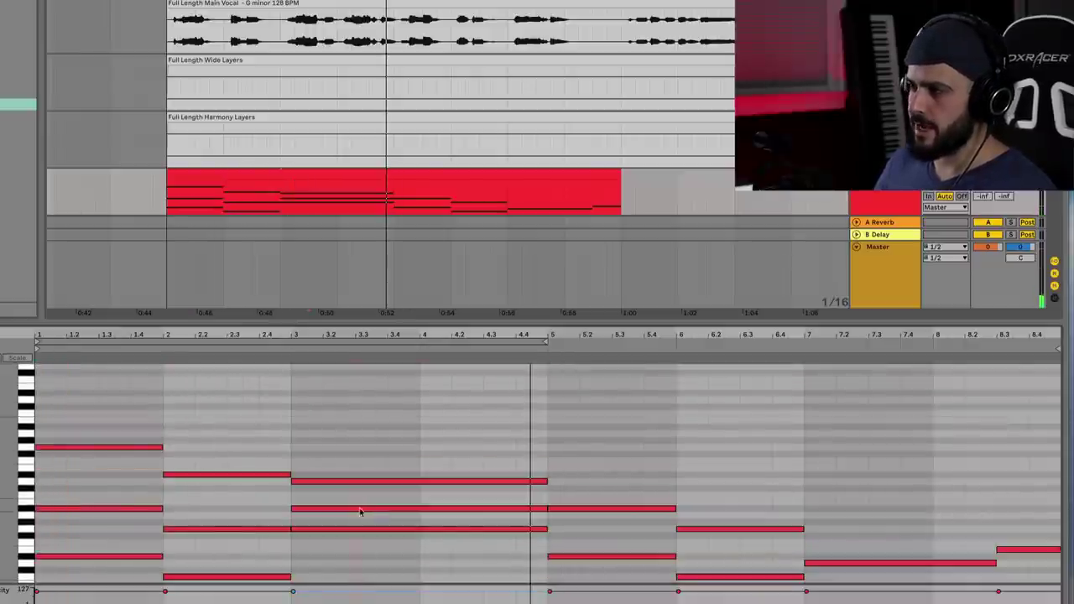
{"action": "scroll", "coordinate": [340, 501], "scroll_direction": "down", "scroll_amount": 2}
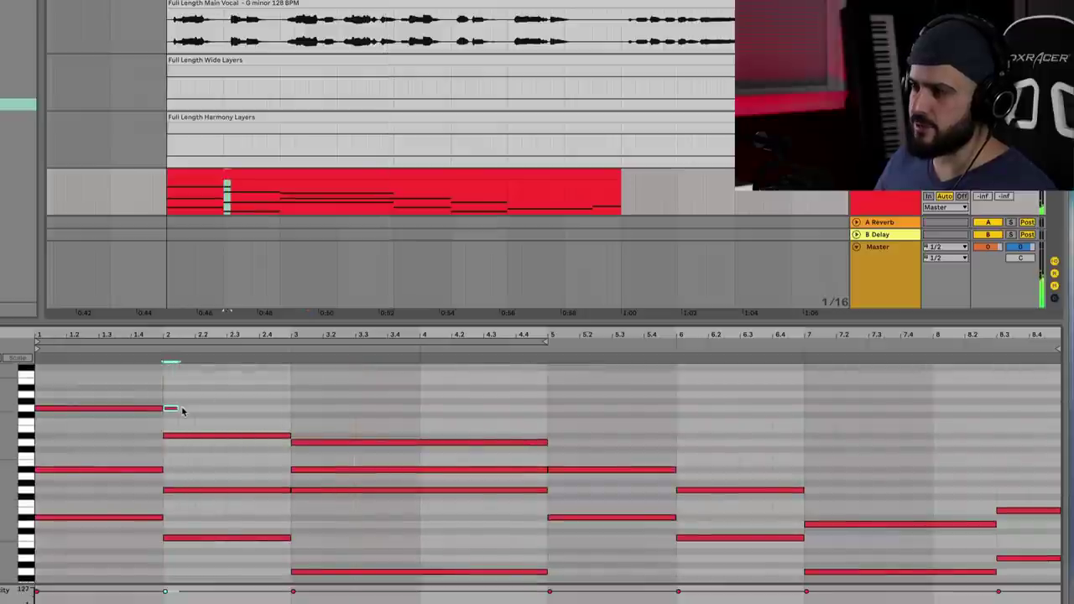
{"action": "left_click_drag", "start_coordinate": [303, 410], "coordinate": [294, 410]}
{"action": "left_click", "coordinate": [303, 412]}
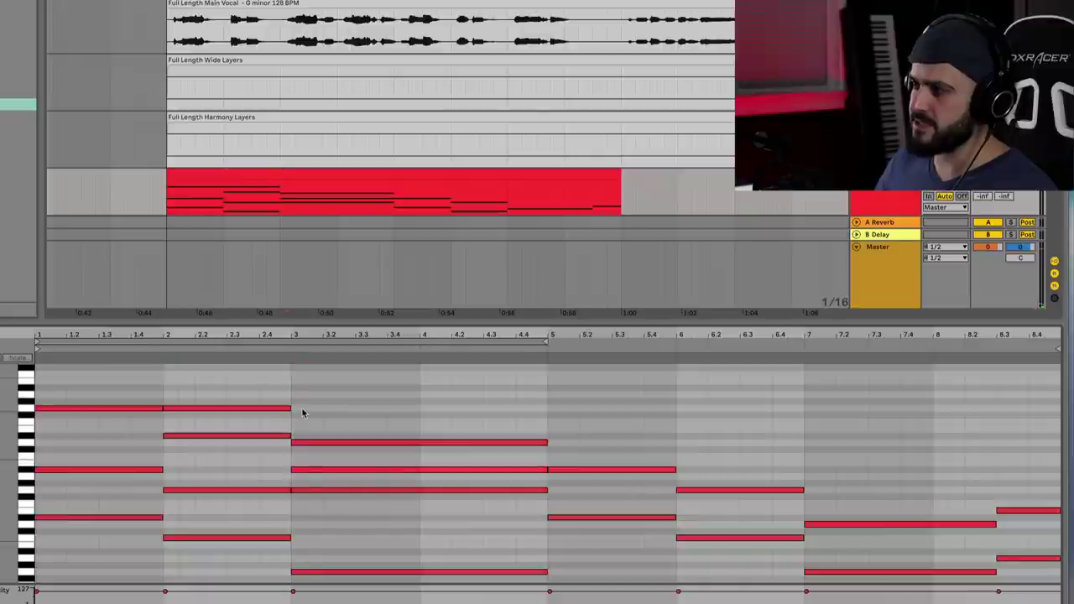
{"action": "left_click_drag", "start_coordinate": [444, 409], "coordinate": [541, 409]}
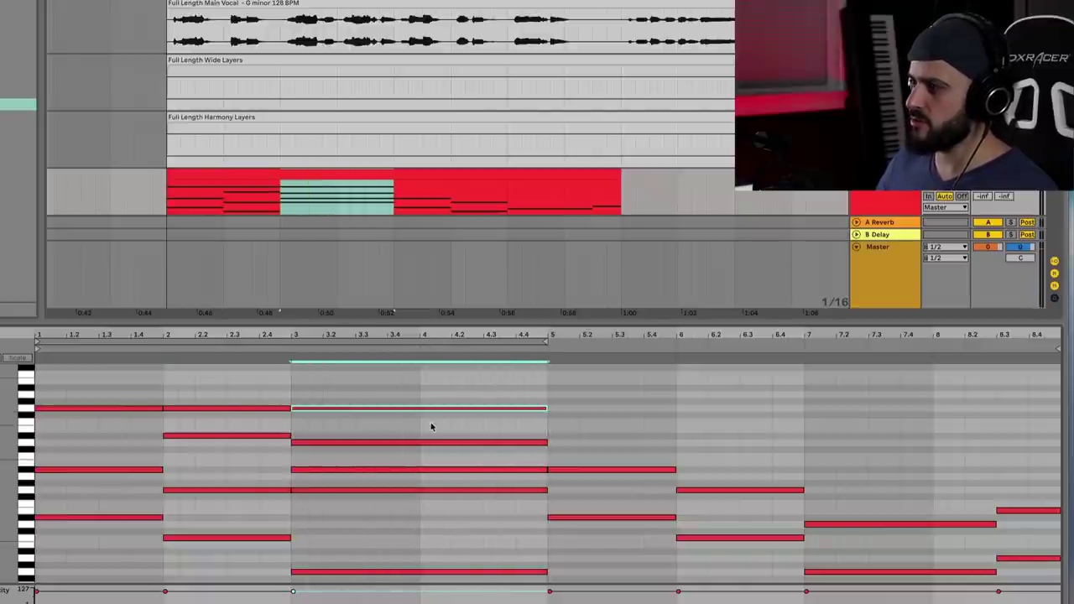
{"action": "left_click_drag", "start_coordinate": [301, 410], "coordinate": [149, 400]}
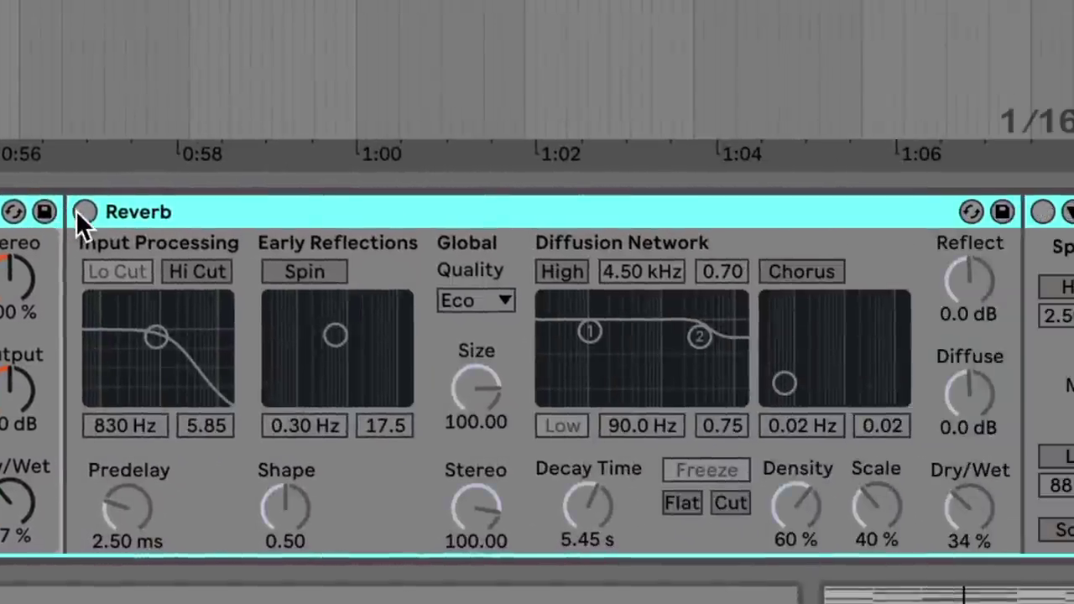
Step: Activate the Reverb and OTT devices on the pink Wavetable track
{"action": "left_click", "coordinate": [84, 213]}
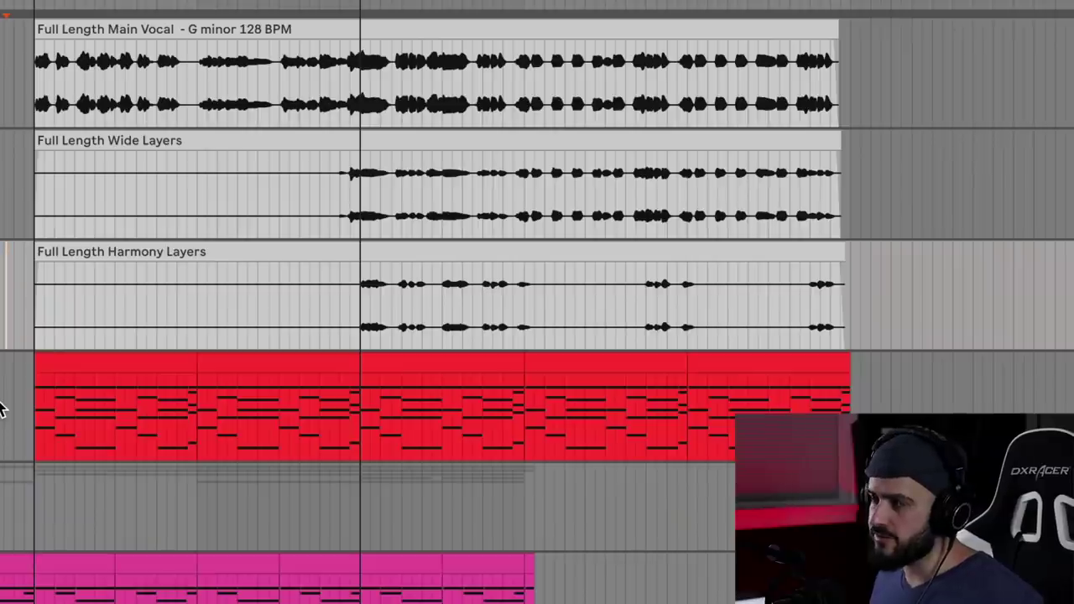
Step: Select ranges over the chords clip and Main Vocal, settling on the intro before the harmonies
{"action": "left_click_drag", "start_coordinate": [23, 398], "coordinate": [868, 405]}
{"action": "left_click", "coordinate": [868, 405]}
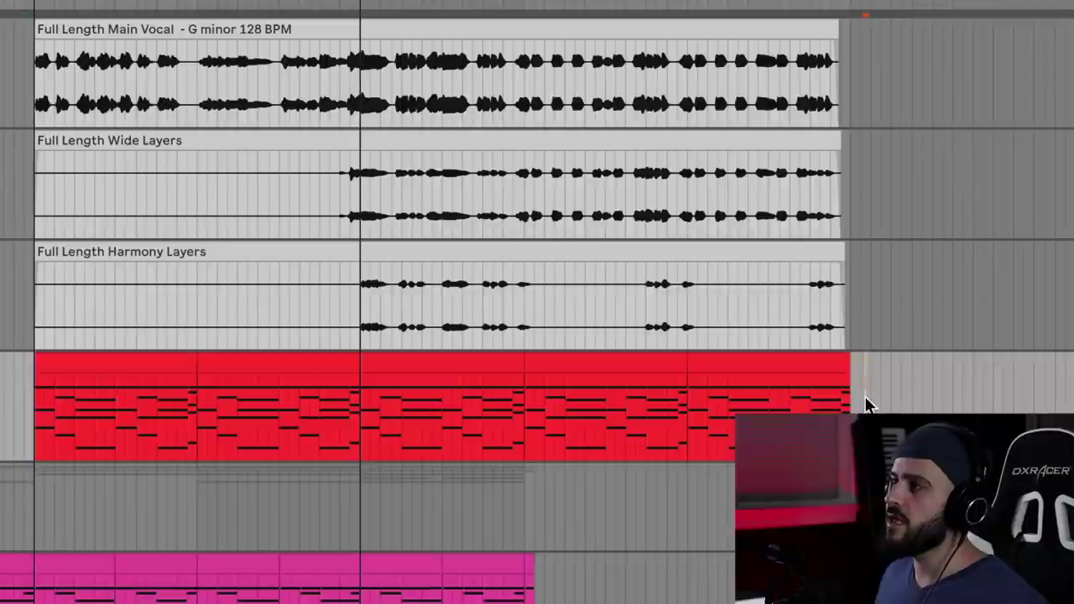
{"action": "left_click_drag", "start_coordinate": [40, 95], "coordinate": [208, 86]}
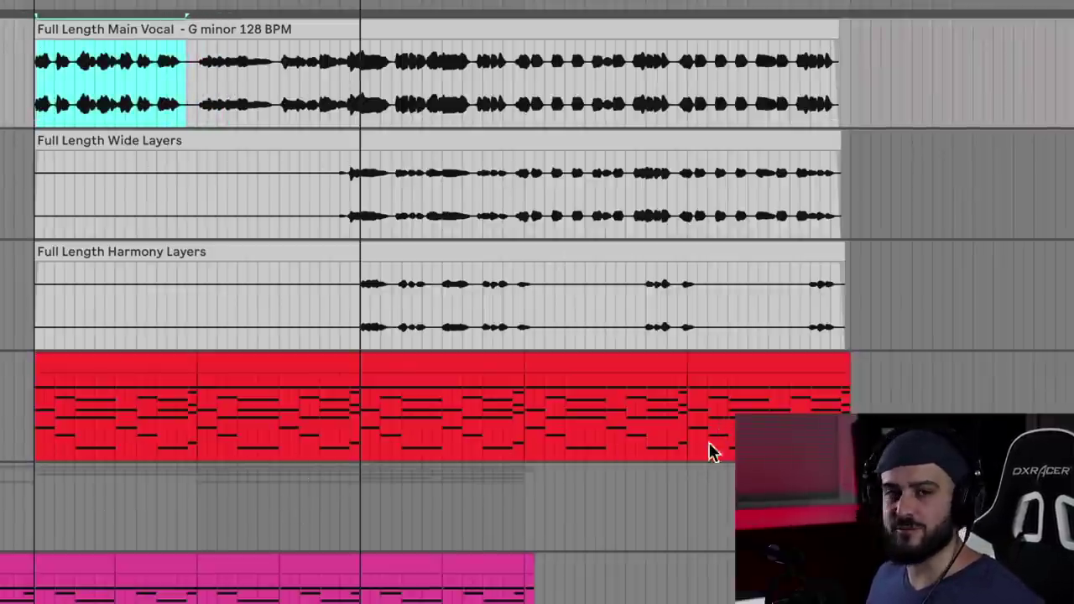
{"action": "left_click_drag", "start_coordinate": [35, 84], "coordinate": [172, 115]}
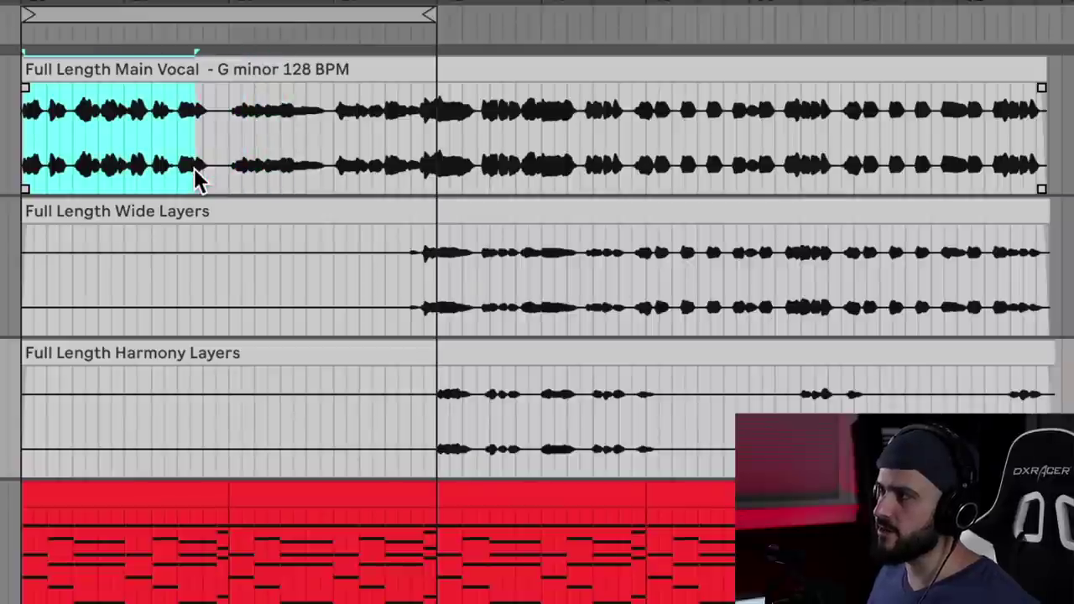
{"action": "left_click_drag", "start_coordinate": [228, 168], "coordinate": [1019, 141]}
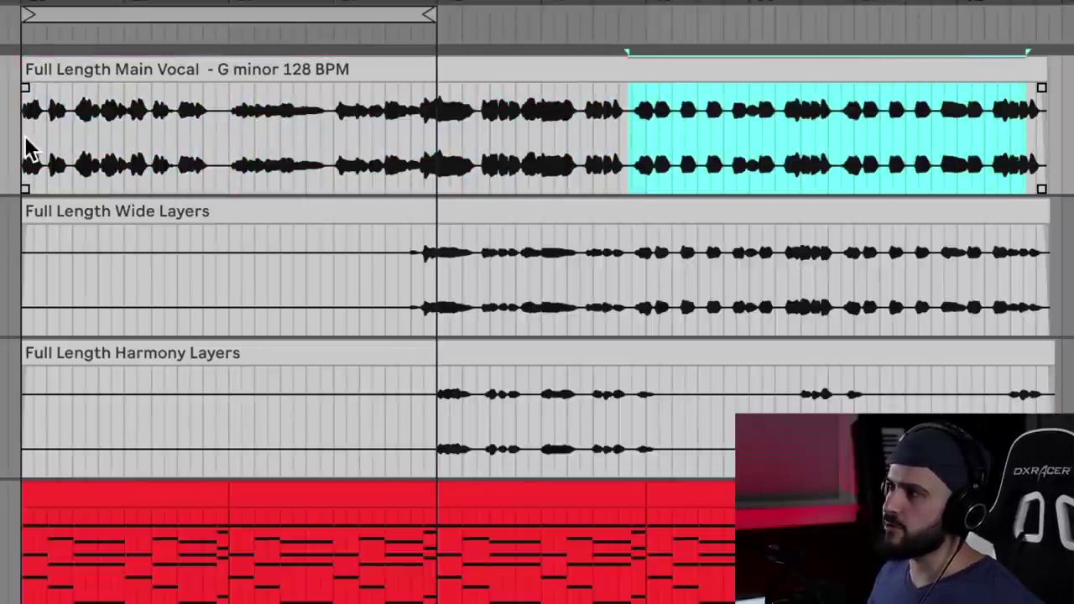
{"action": "left_click_drag", "start_coordinate": [25, 151], "coordinate": [423, 164]}
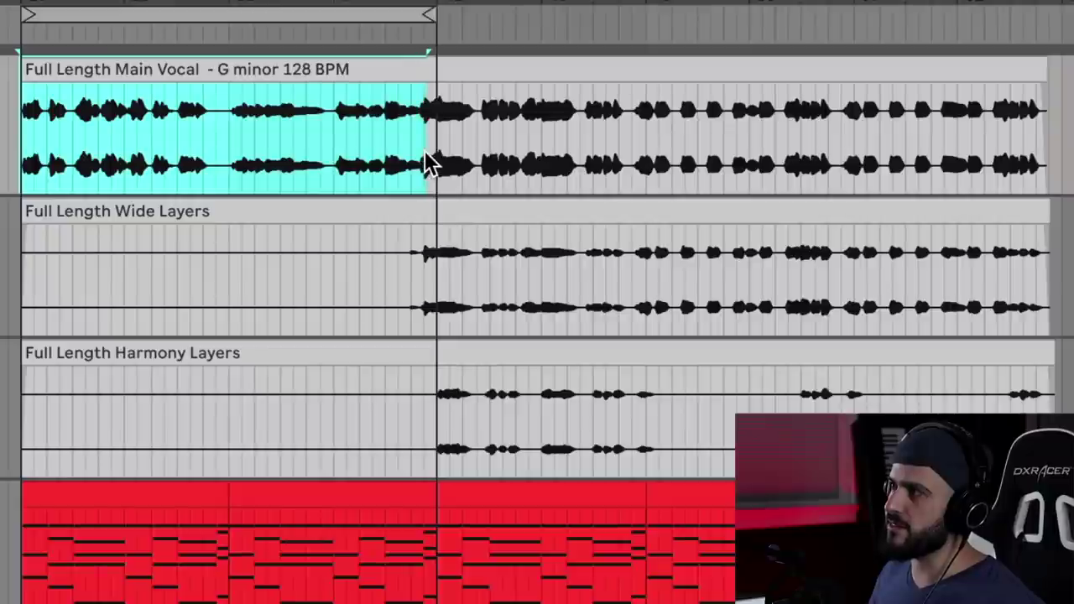
Step: Play the vocal, mark its section across the three vocal tracks, and select the red chord clip
{"action": "key", "text": "space"}
{"action": "left_click", "coordinate": [422, 186]}
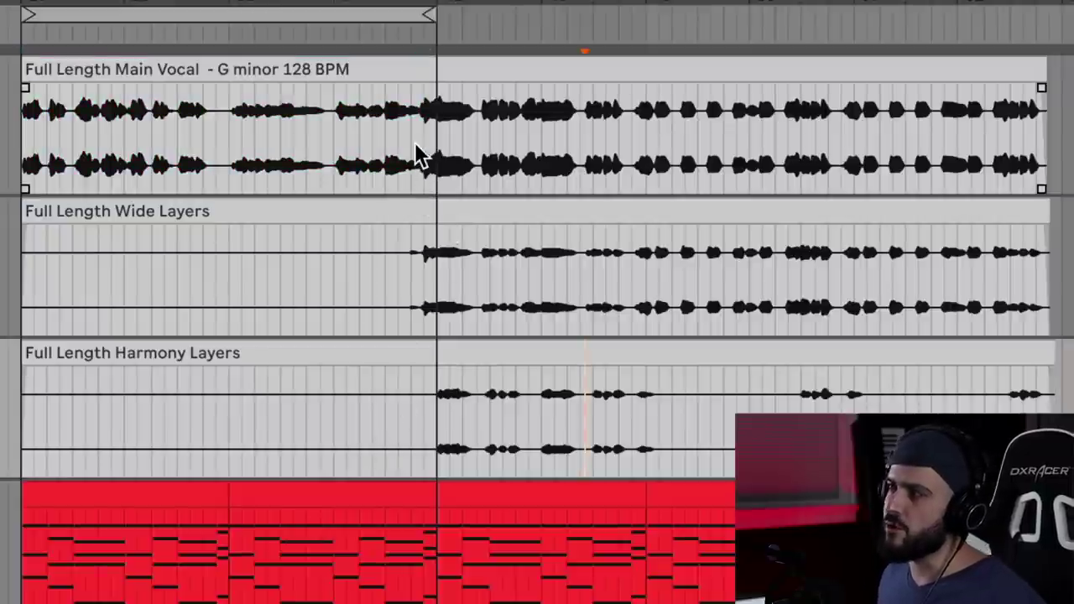
{"action": "left_click_drag", "start_coordinate": [419, 156], "coordinate": [633, 453]}
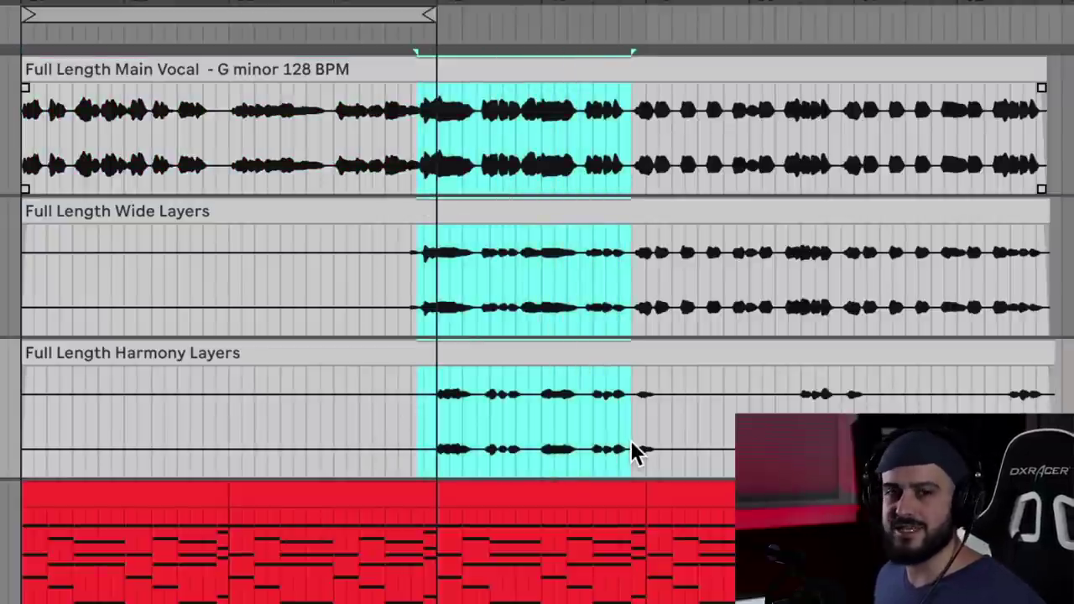
{"action": "left_click", "coordinate": [577, 495]}
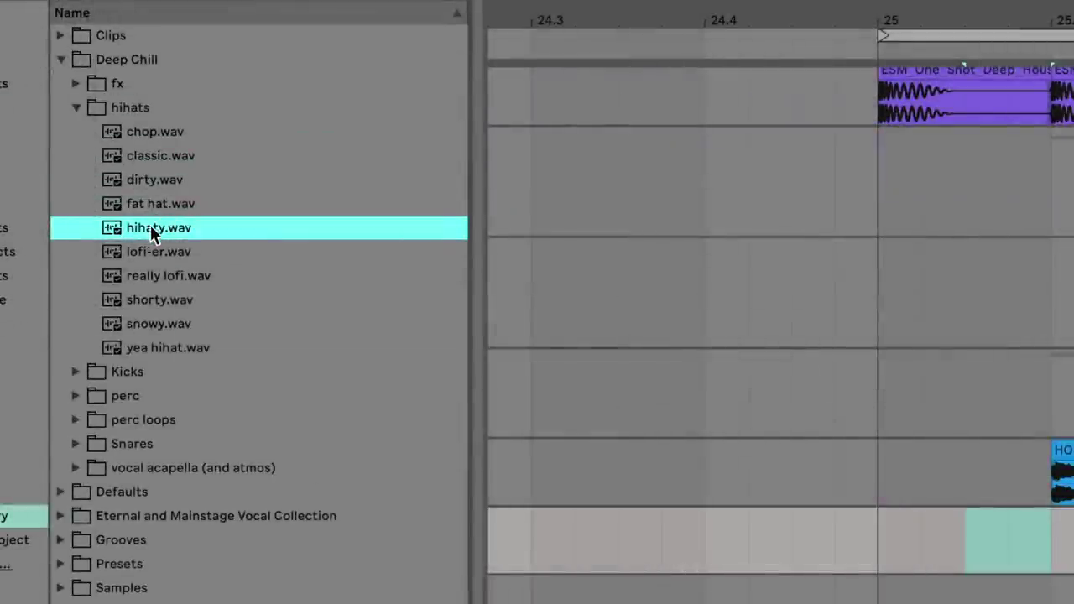
Step: Drop hihaty.wav onto the drum track, shorten the clip, and duplicate it into several copies
{"action": "left_click_drag", "start_coordinate": [159, 227], "coordinate": [86, 360]}
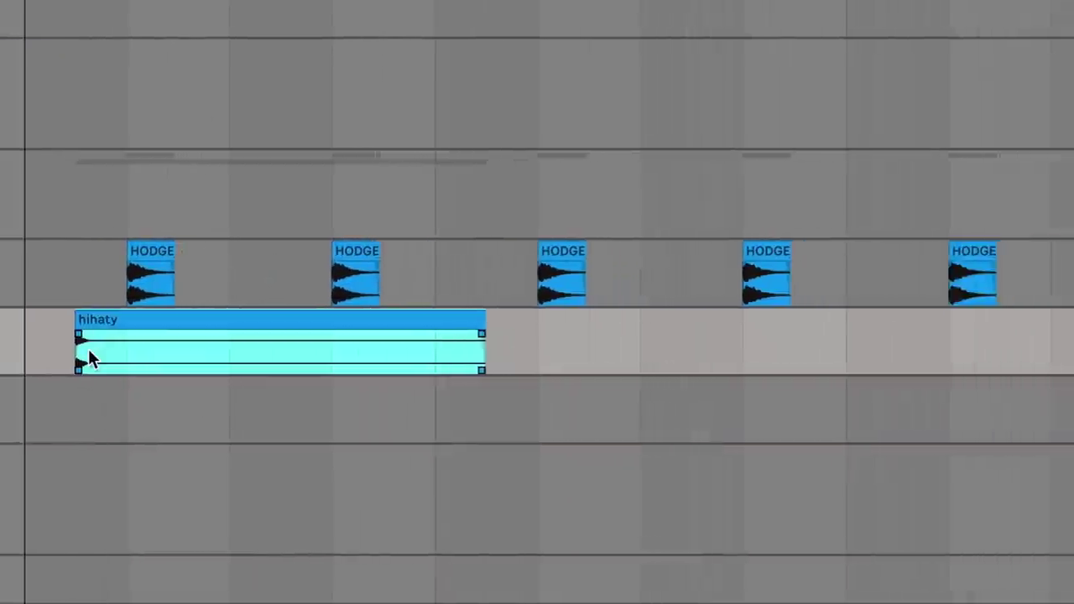
{"action": "left_click_drag", "start_coordinate": [413, 306], "coordinate": [156, 319]}
{"action": "key", "text": "super+d"}
{"action": "key", "text": "super+d"}
{"action": "key", "text": "super+d"}
{"action": "key", "text": "super+d"}
{"action": "key", "text": "super+d"}
{"action": "key", "text": "minus"}
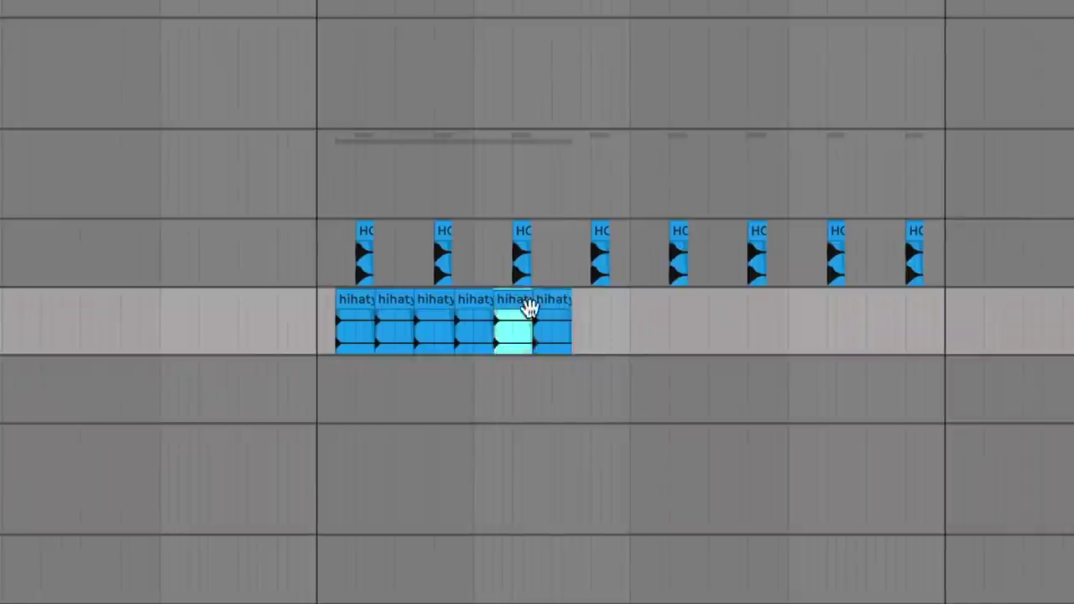
{"action": "key", "text": "super+d"}
{"action": "key", "text": "super+d"}
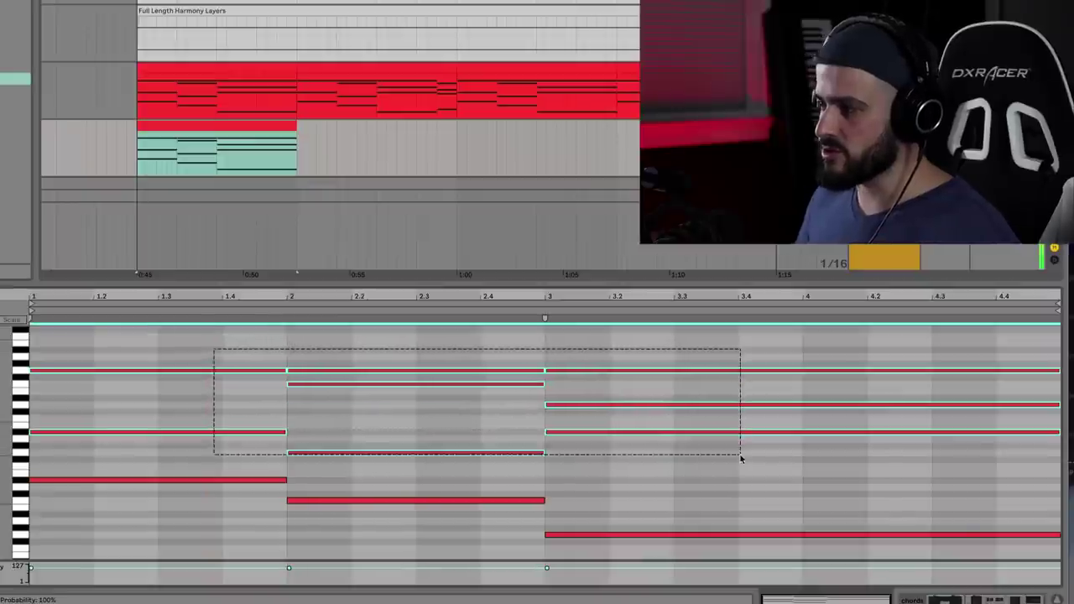
{"action": "key", "text": "Delete"}
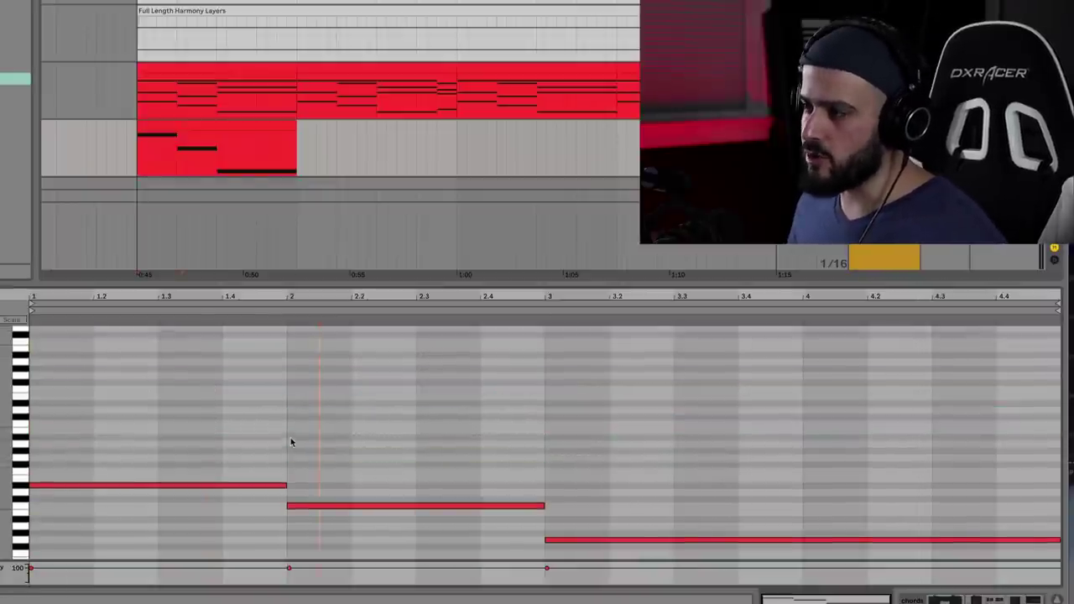
Step: Select the three bass notes and resize the first and second notes' lengths
{"action": "left_click_drag", "start_coordinate": [165, 421], "coordinate": [622, 554]}
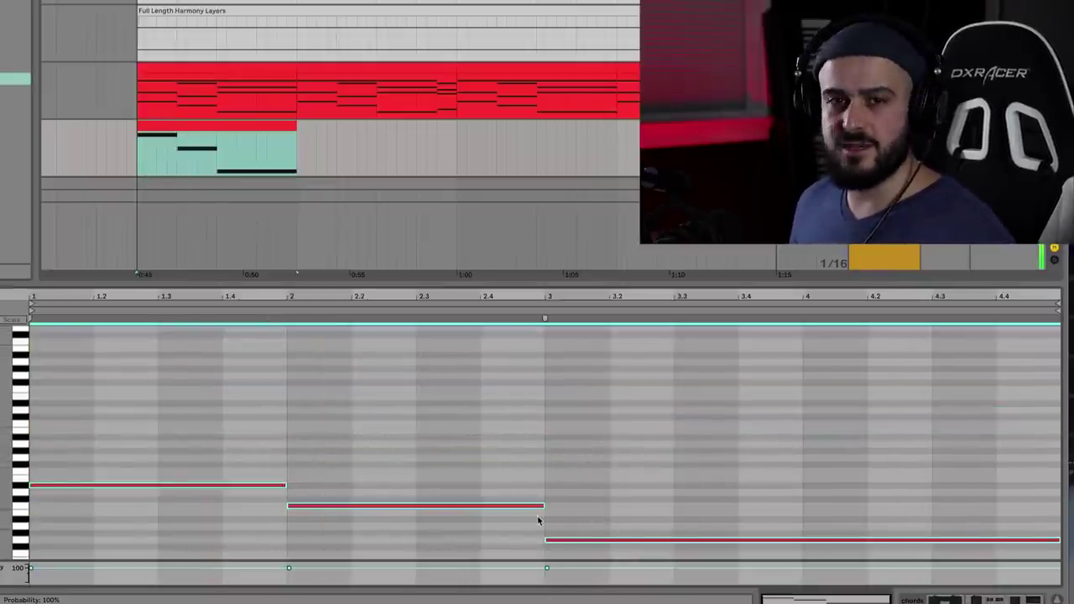
{"action": "scroll", "coordinate": [284, 475], "scroll_direction": "down", "scroll_amount": 1}
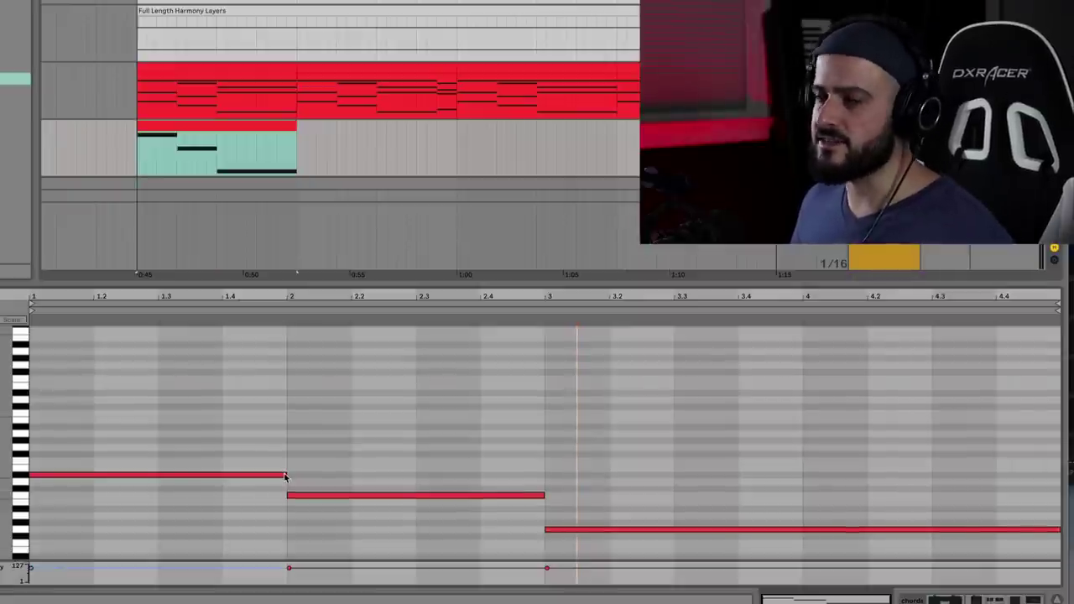
{"action": "left_click_drag", "start_coordinate": [284, 475], "coordinate": [83, 486]}
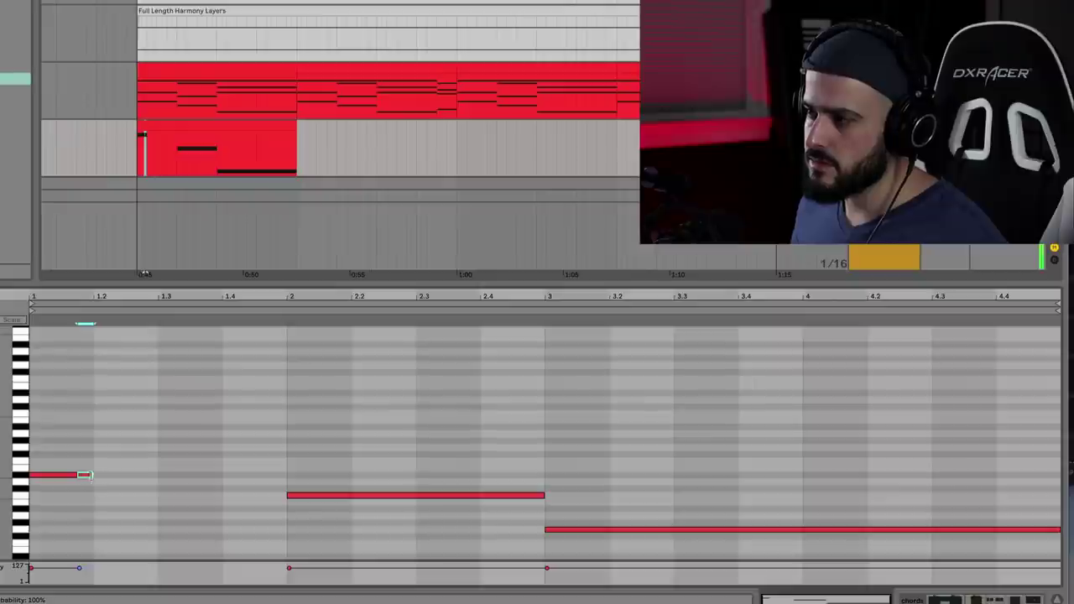
{"action": "left_click_drag", "start_coordinate": [138, 479], "coordinate": [280, 484]}
{"action": "left_click_drag", "start_coordinate": [541, 496], "coordinate": [480, 496]}
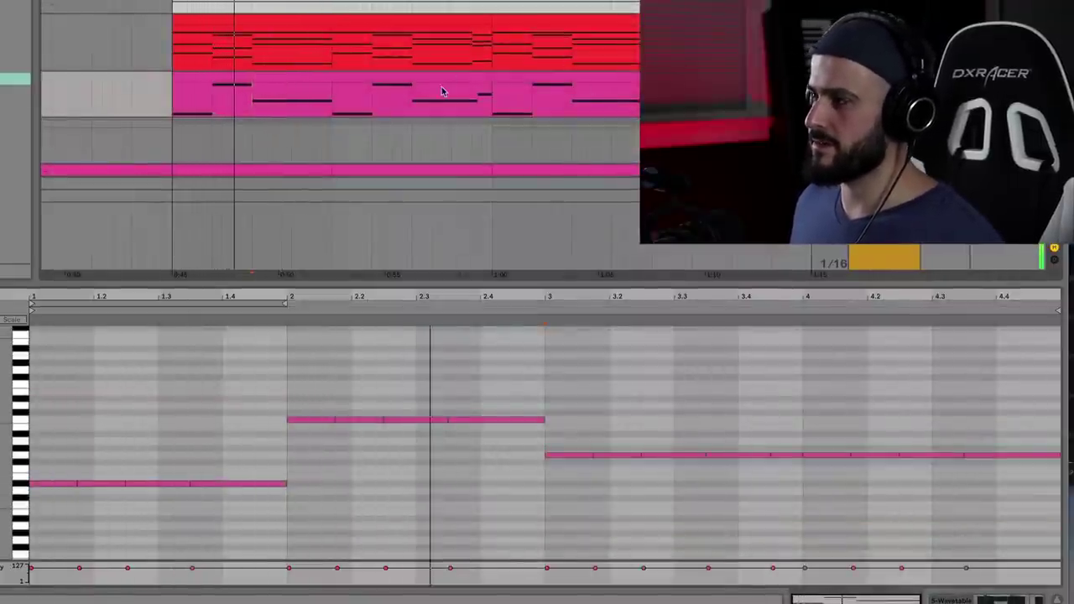
{"action": "scroll", "coordinate": [442, 91], "scroll_direction": "up", "scroll_amount": 5}
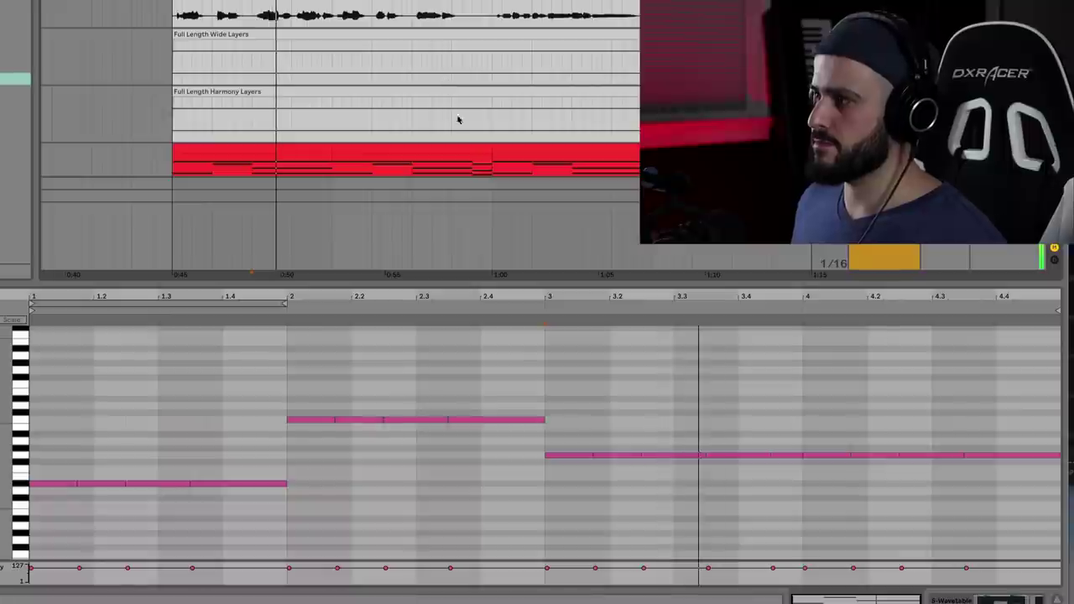
{"action": "scroll", "coordinate": [683, 126], "scroll_direction": "down", "scroll_amount": 3}
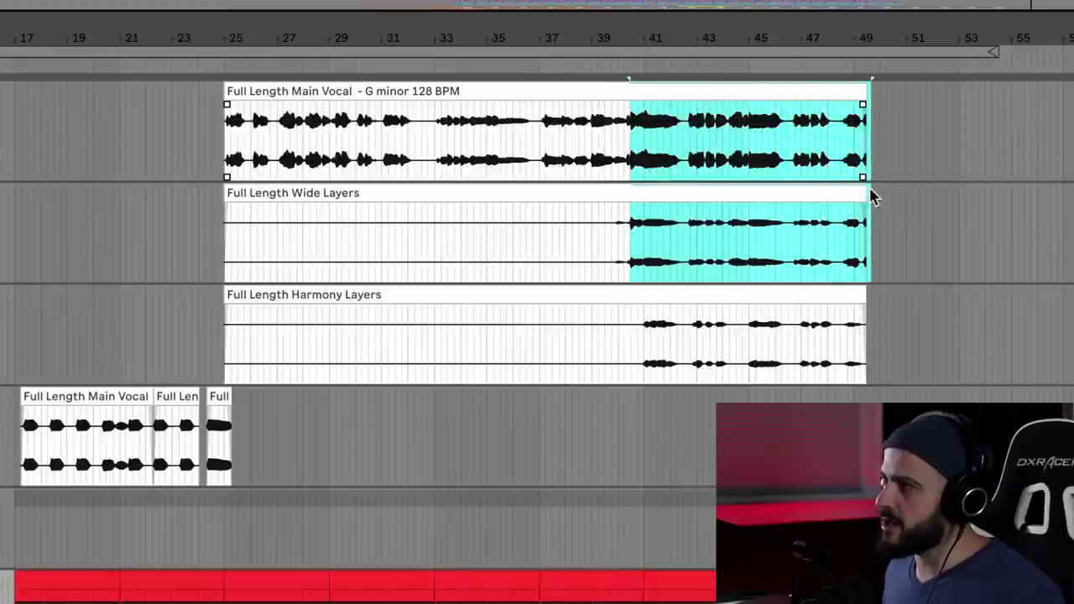
Step: Drag a time selection over bars 40–49 spanning the Main Vocal, Wide Layers and Harmony Layers clips
{"action": "left_click_drag", "start_coordinate": [860, 354], "coordinate": [634, 160]}
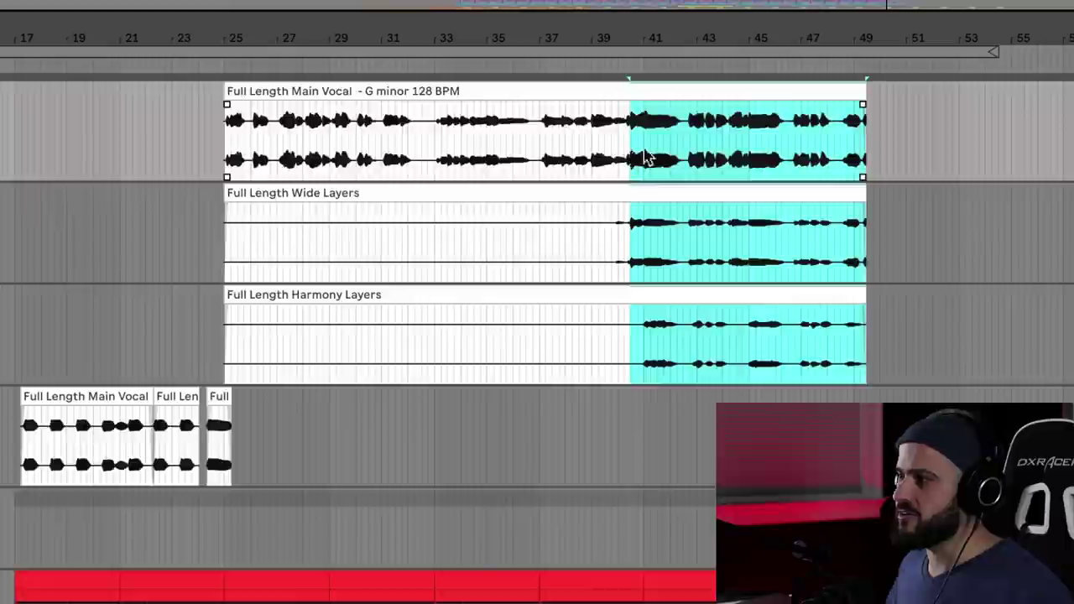
Step: Bring the chord tracks into view, zoom in on the marked section, and play from the insert marker
{"action": "scroll", "coordinate": [633, 159], "scroll_direction": "down", "scroll_amount": 3}
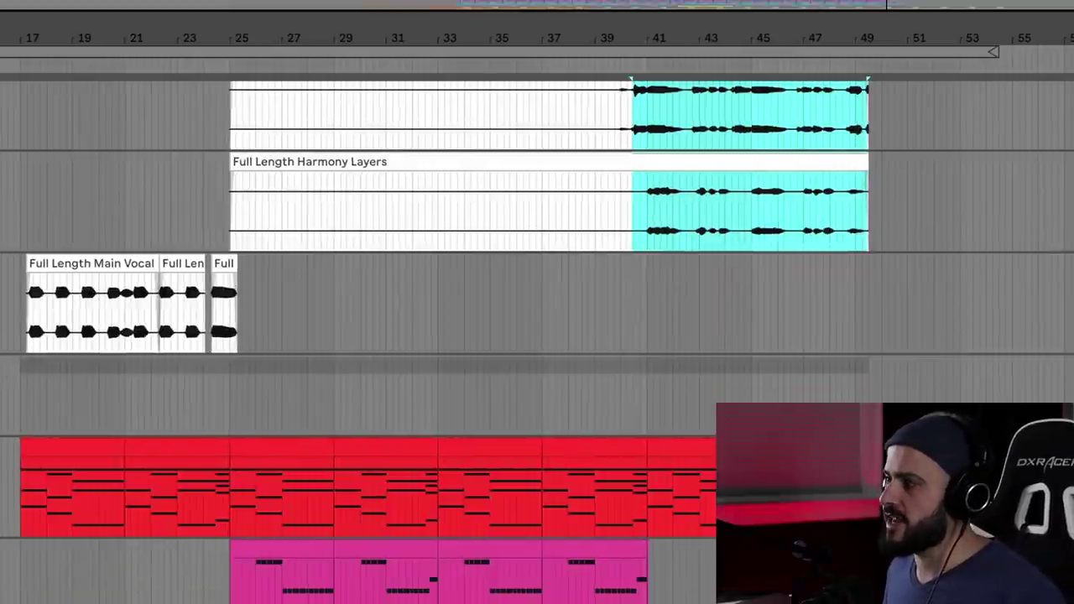
{"action": "key", "text": "minus"}
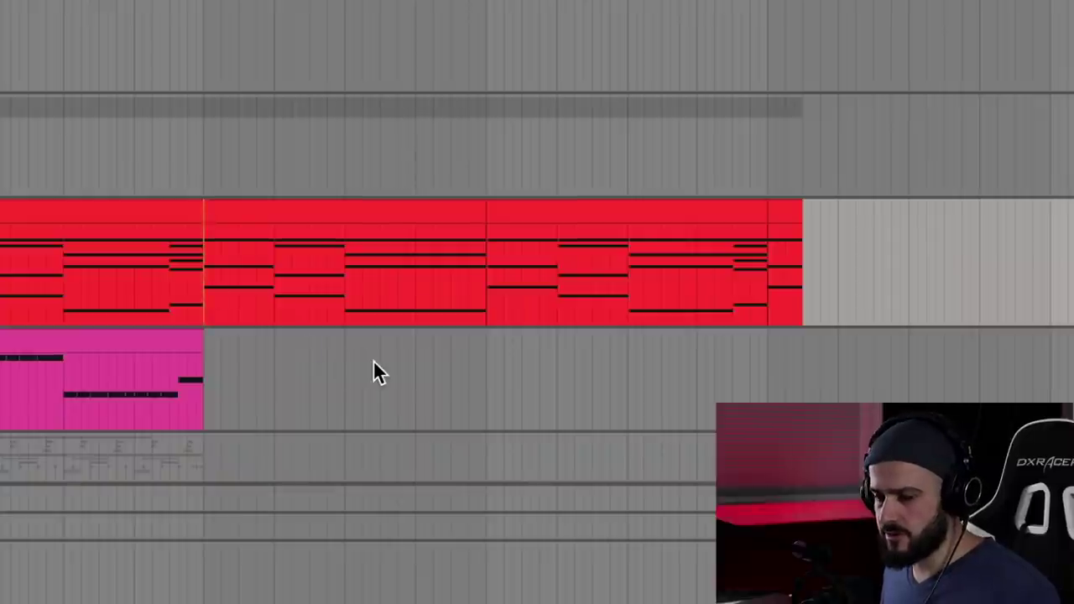
{"action": "key", "text": "space"}
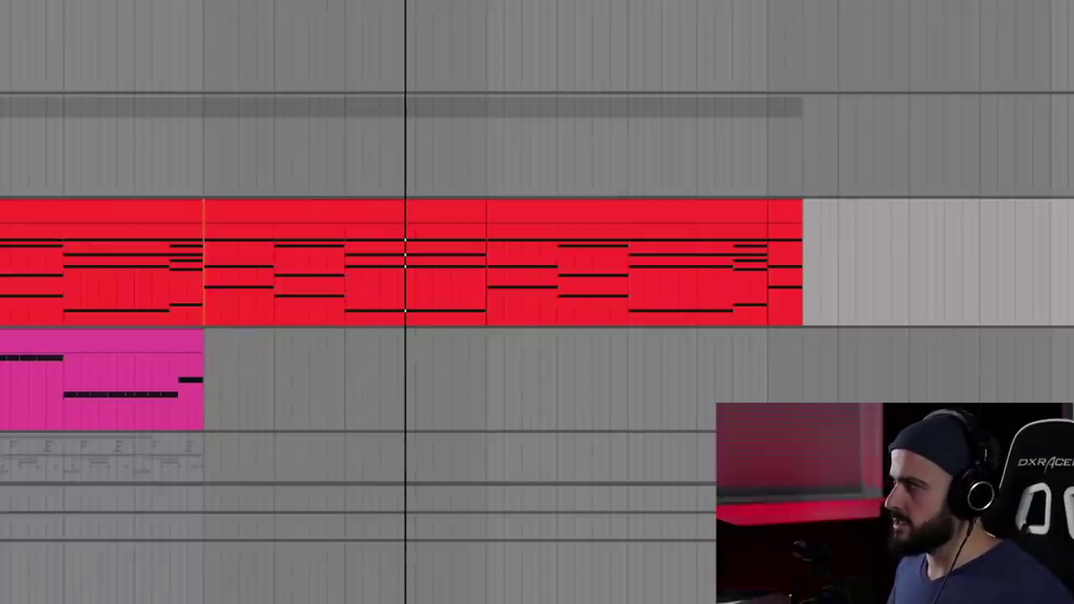
Step: Duplicate 6 Wavetable as 7 Wavetable and raise its Osc 1 pitch to 16 semitones
{"action": "right_click", "coordinate": [697, 187]}
{"action": "left_click", "coordinate": [709, 216]}
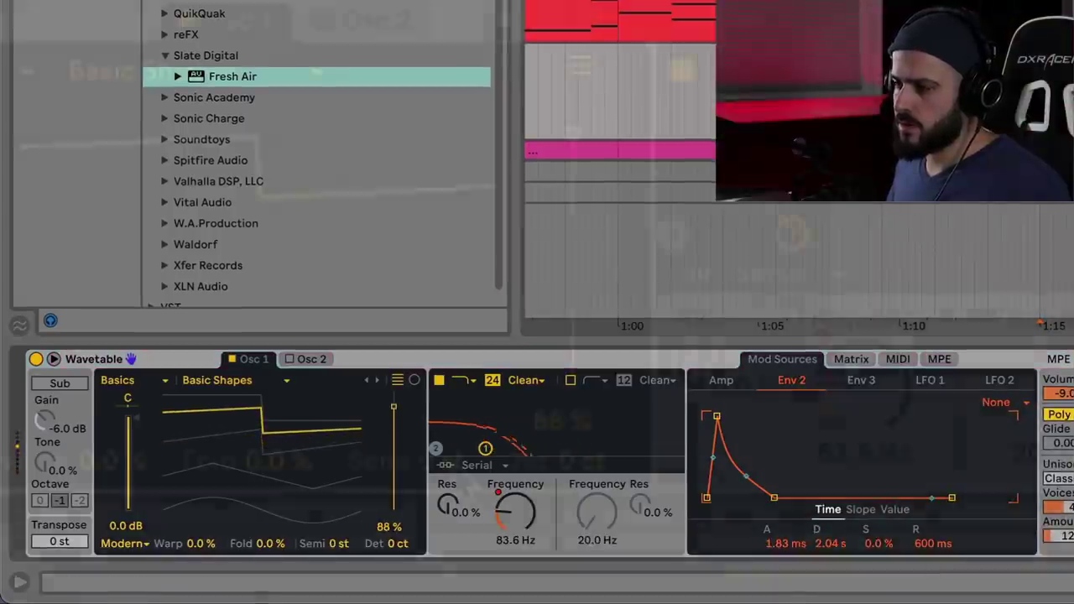
{"action": "left_click_drag", "start_coordinate": [338, 544], "coordinate": [339, 520]}
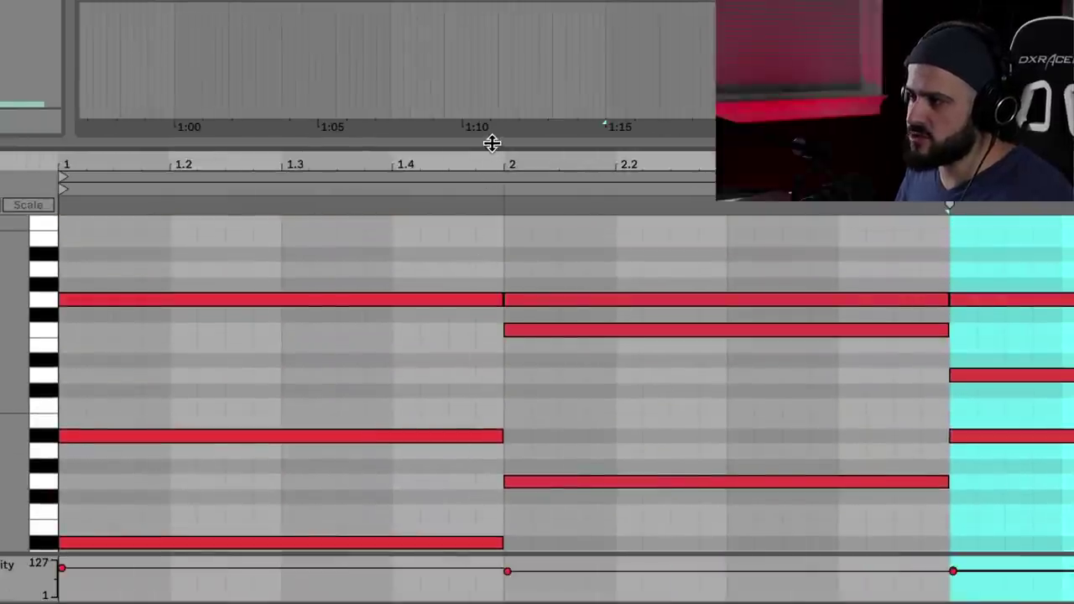
Step: Enlarge the note editor and trim two chord notes to start later
{"action": "left_click_drag", "start_coordinate": [492, 143], "coordinate": [495, 0]}
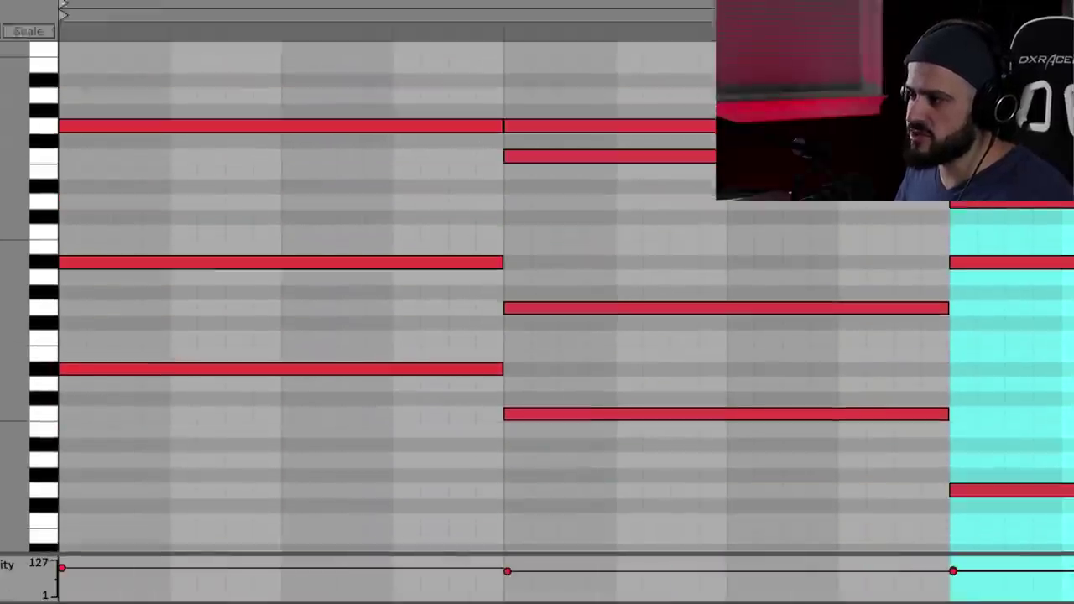
{"action": "scroll", "coordinate": [520, 162], "scroll_direction": "down", "scroll_amount": 1}
{"action": "scroll", "coordinate": [520, 165], "scroll_direction": "up", "scroll_amount": 1}
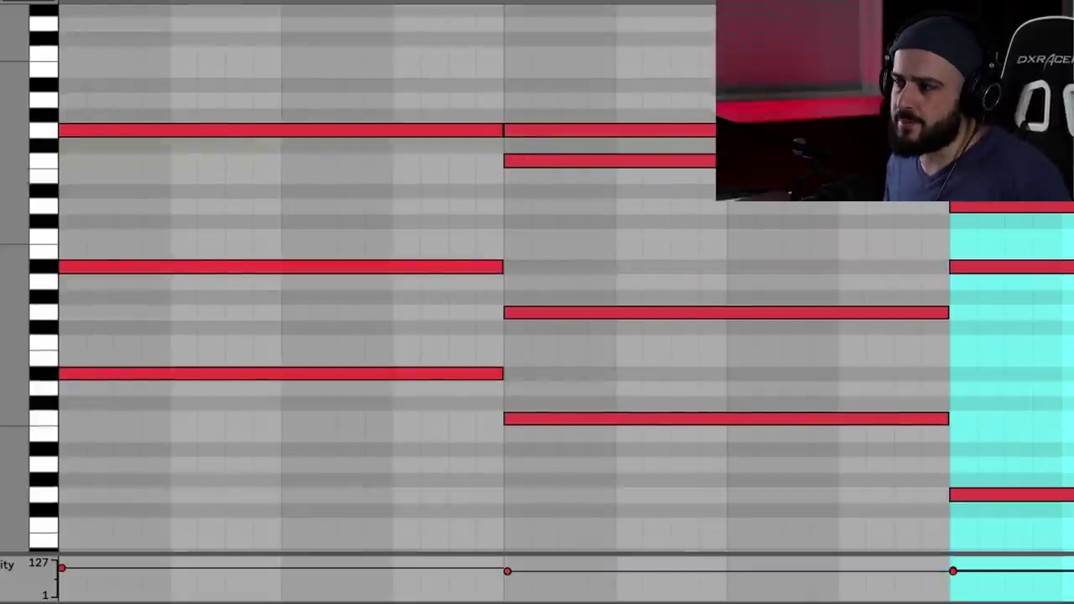
{"action": "left_click_drag", "start_coordinate": [67, 275], "coordinate": [144, 270]}
{"action": "left_click_drag", "start_coordinate": [61, 129], "coordinate": [219, 143]}
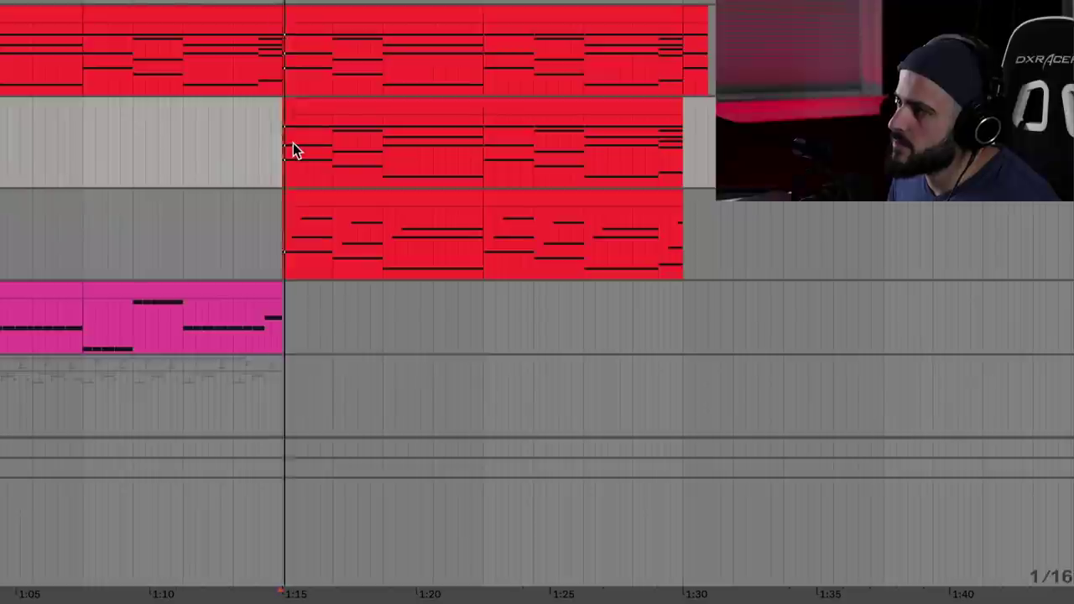
Step: Raise the Wavetable Filter 1 cutoff from about 514 Hz to roughly 2.40 kHz
{"action": "key", "text": "space"}
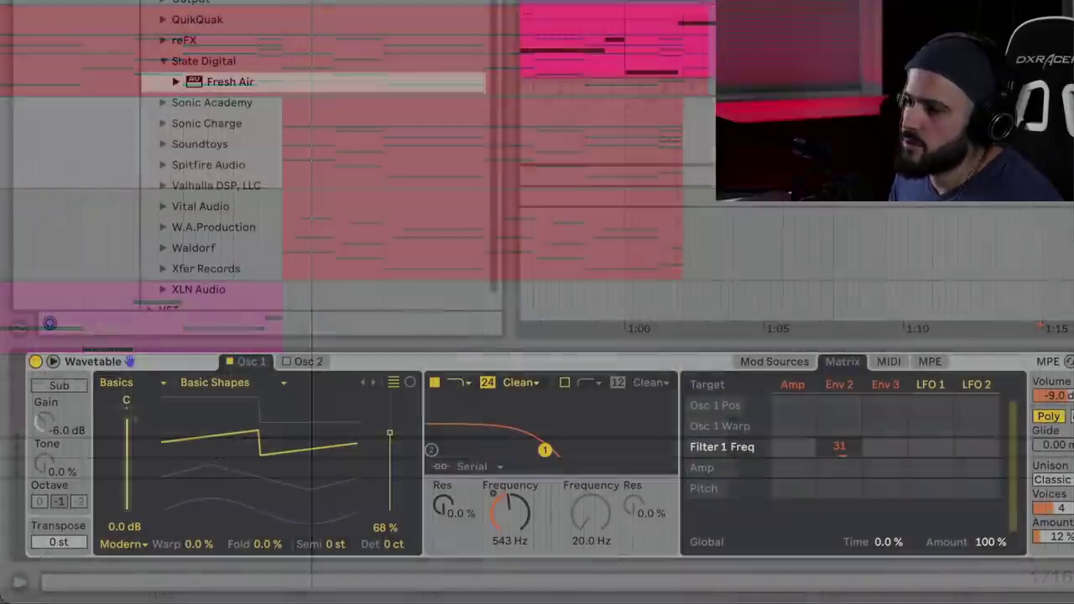
{"action": "right_click", "coordinate": [852, 458]}
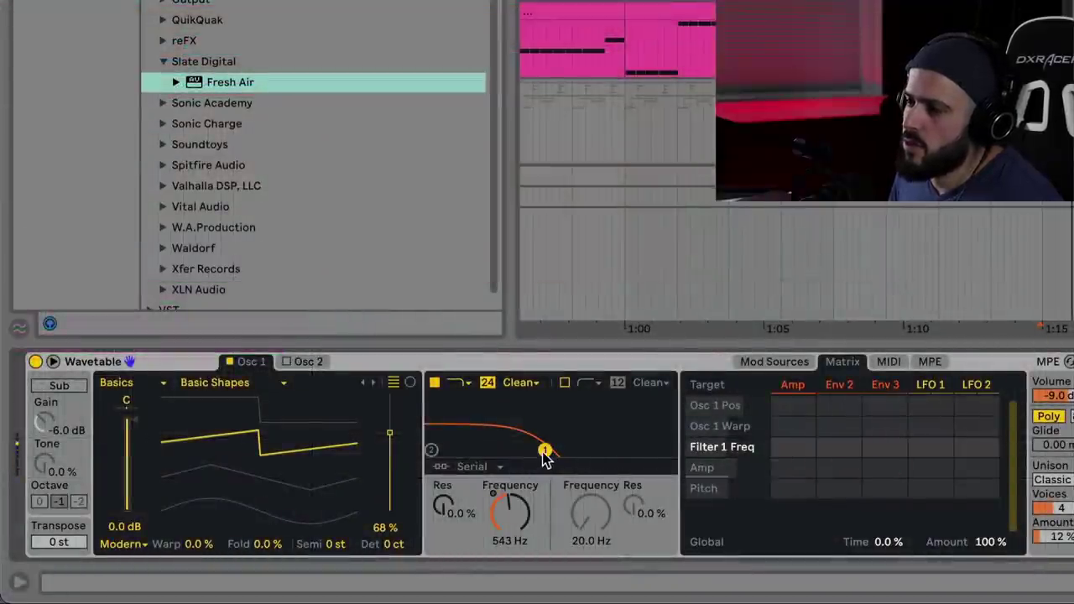
{"action": "mouse_move", "coordinate": [543, 452]}
{"action": "left_mouse_down"}
{"action": "mouse_move", "coordinate": [577, 451]}
{"action": "mouse_move", "coordinate": [536, 449]}
{"action": "mouse_move", "coordinate": [549, 449]}
{"action": "left_mouse_up"}
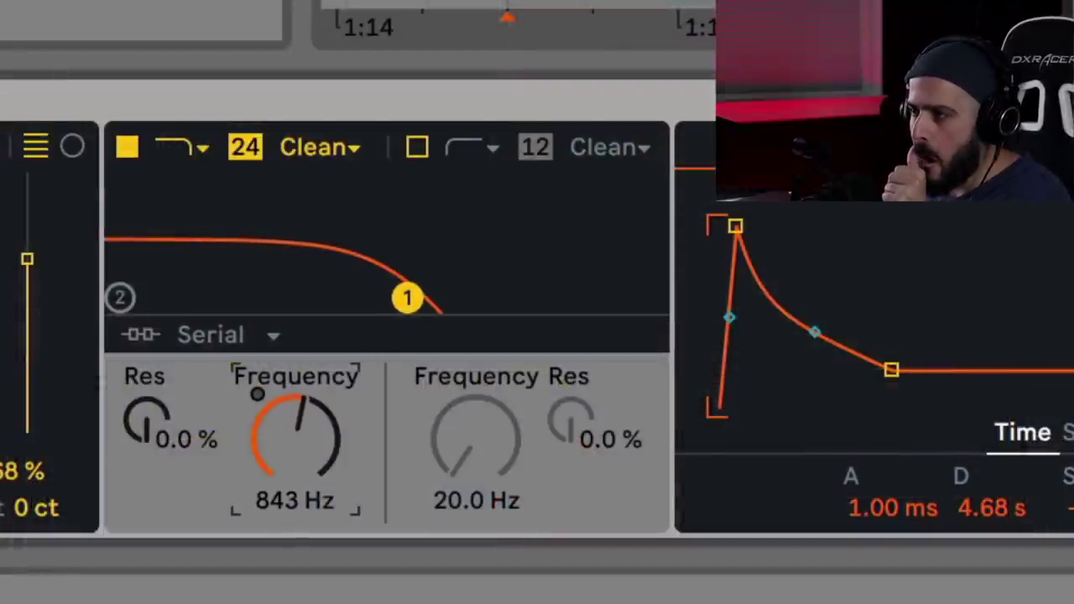
{"action": "left_click_drag", "start_coordinate": [407, 298], "coordinate": [454, 298]}
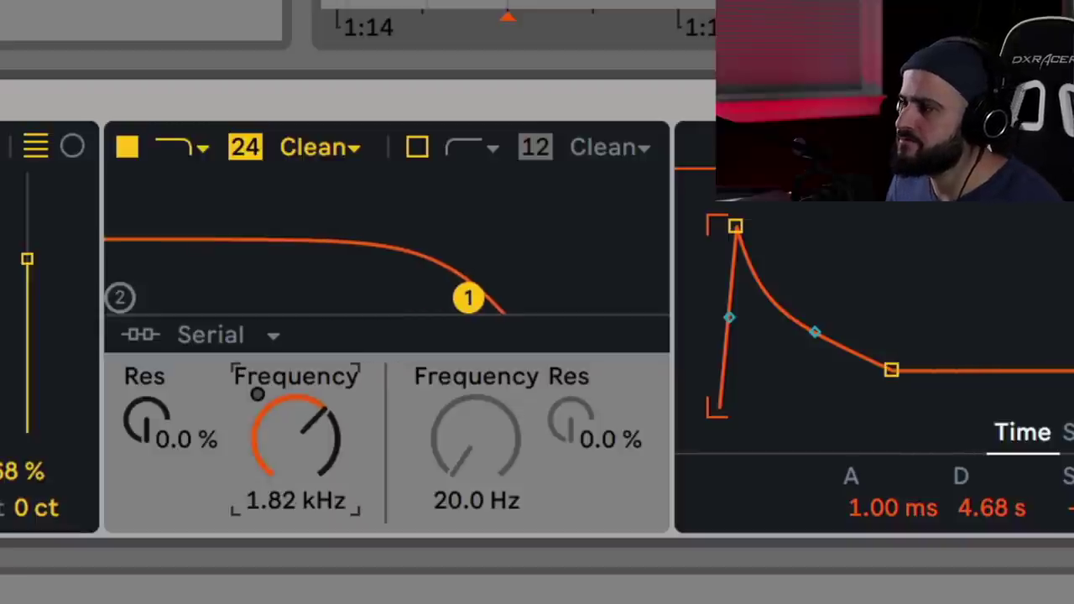
{"action": "left_click_drag", "start_coordinate": [476, 298], "coordinate": [482, 298]}
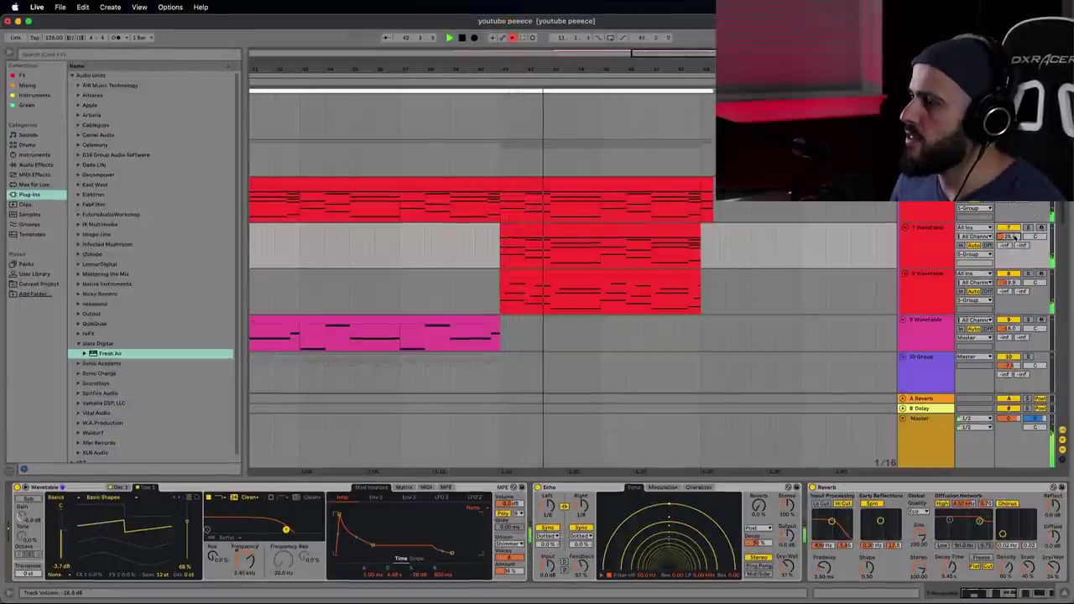
Step: Move the Main Vocal from bar 49 to its end onto track 4 with a short fade-in
{"action": "scroll", "coordinate": [648, 285], "scroll_direction": "down", "scroll_amount": 4}
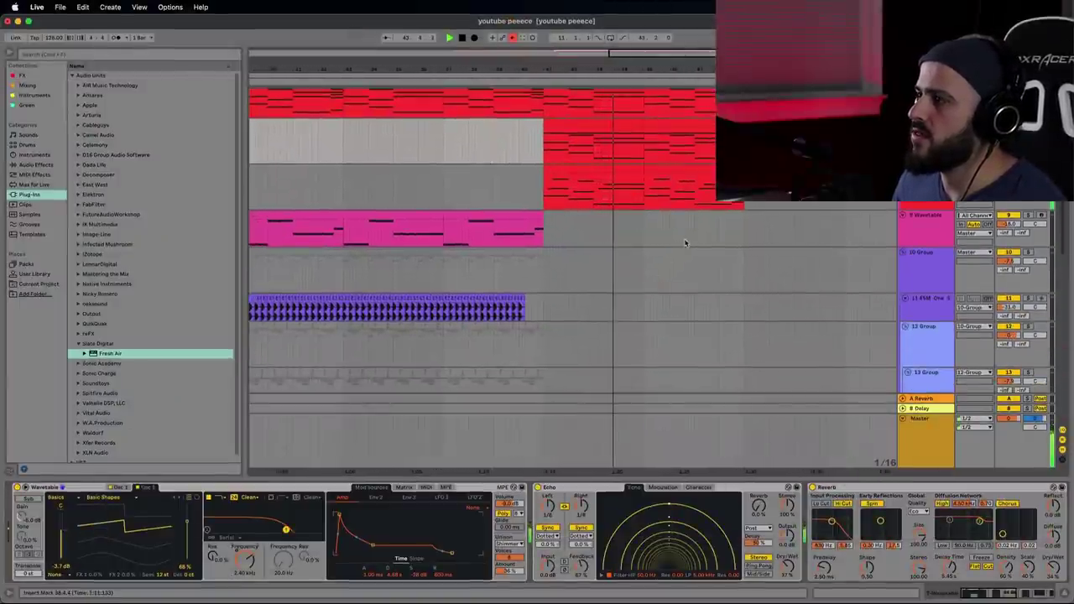
{"action": "scroll", "coordinate": [683, 242], "scroll_direction": "right", "scroll_amount": 3}
{"action": "scroll", "coordinate": [684, 248], "scroll_direction": "up", "scroll_amount": 3}
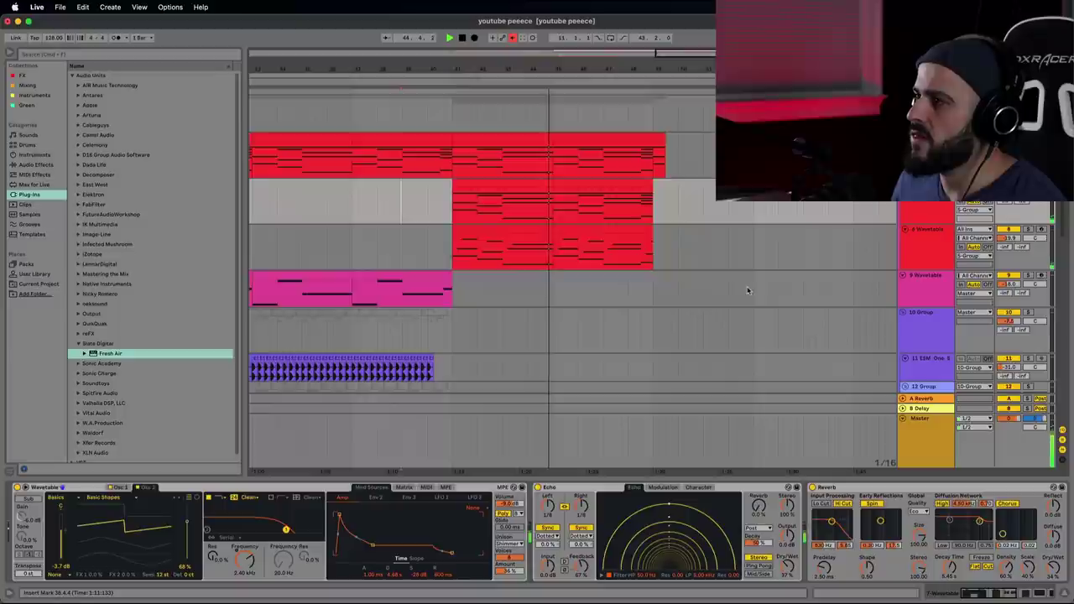
{"action": "scroll", "coordinate": [792, 279], "scroll_direction": "up", "scroll_amount": 2}
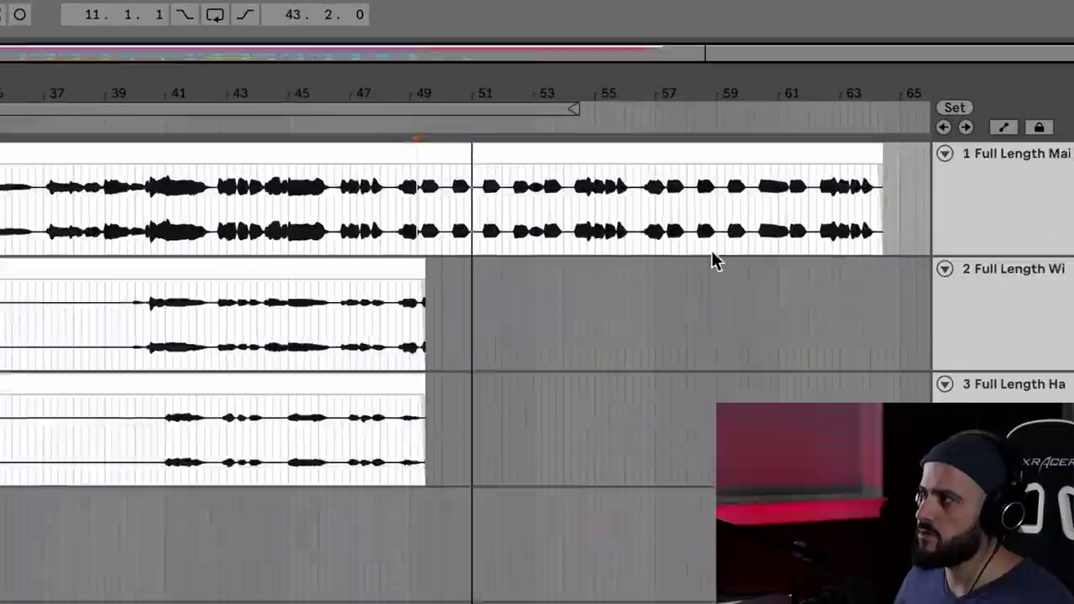
{"action": "left_click", "coordinate": [411, 235]}
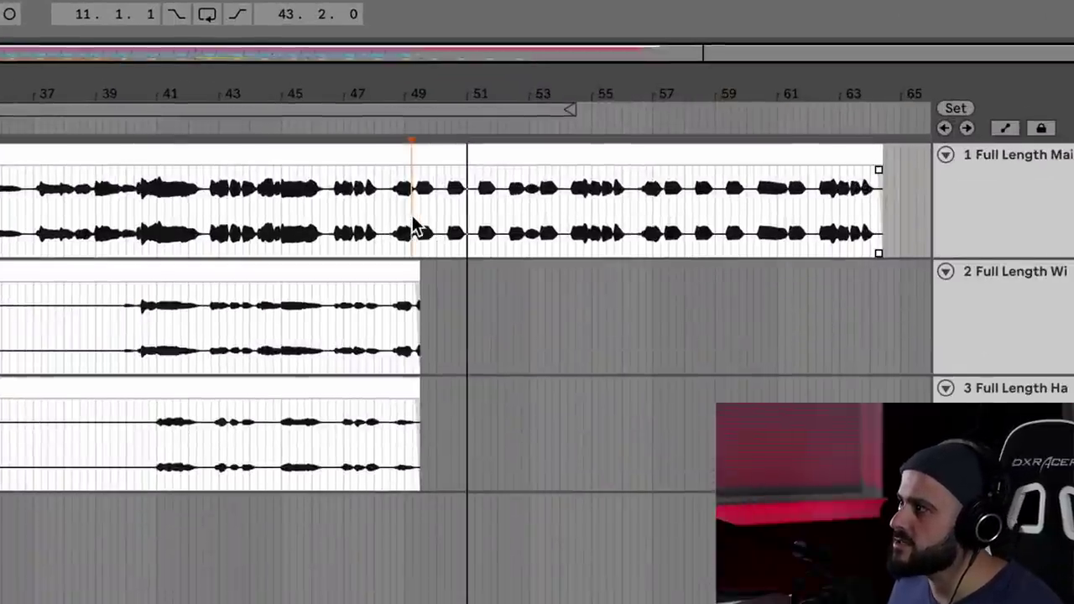
{"action": "left_click_drag", "start_coordinate": [412, 228], "coordinate": [896, 228]}
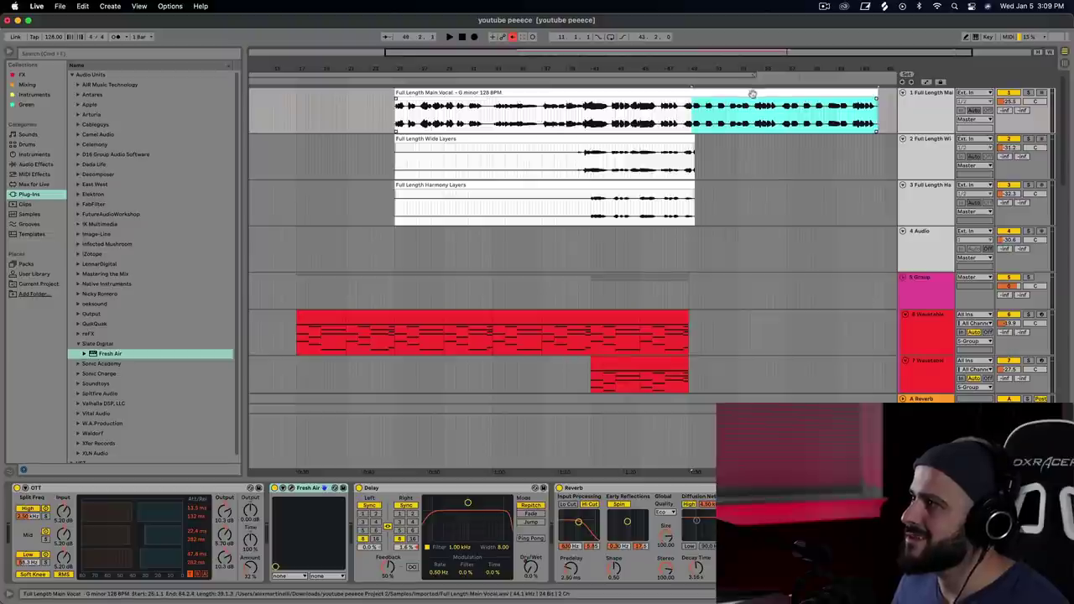
{"action": "left_click_drag", "start_coordinate": [748, 121], "coordinate": [352, 261]}
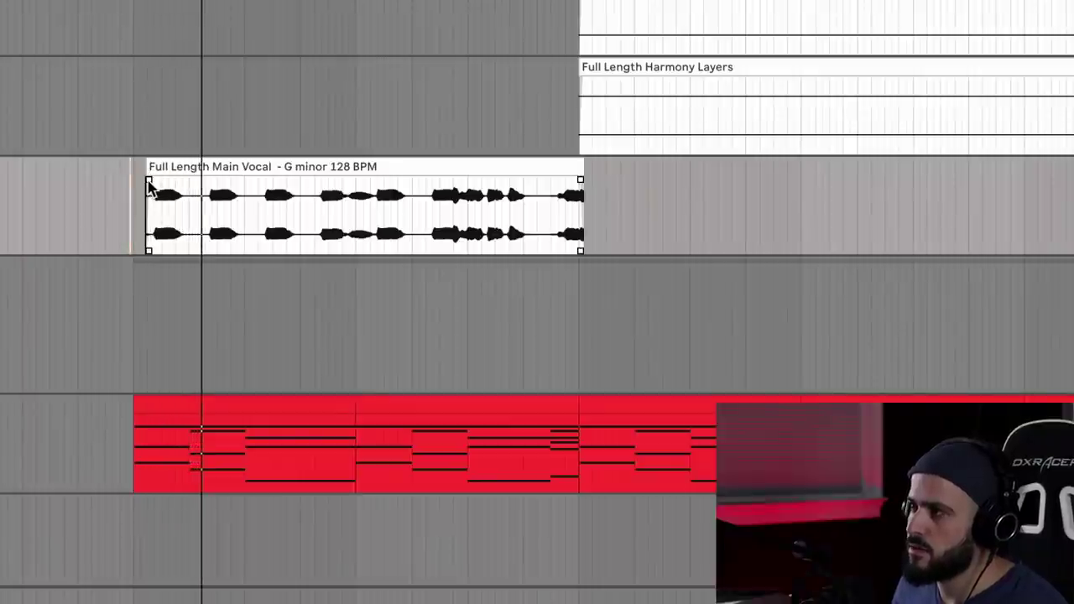
{"action": "left_click_drag", "start_coordinate": [149, 178], "coordinate": [153, 180]}
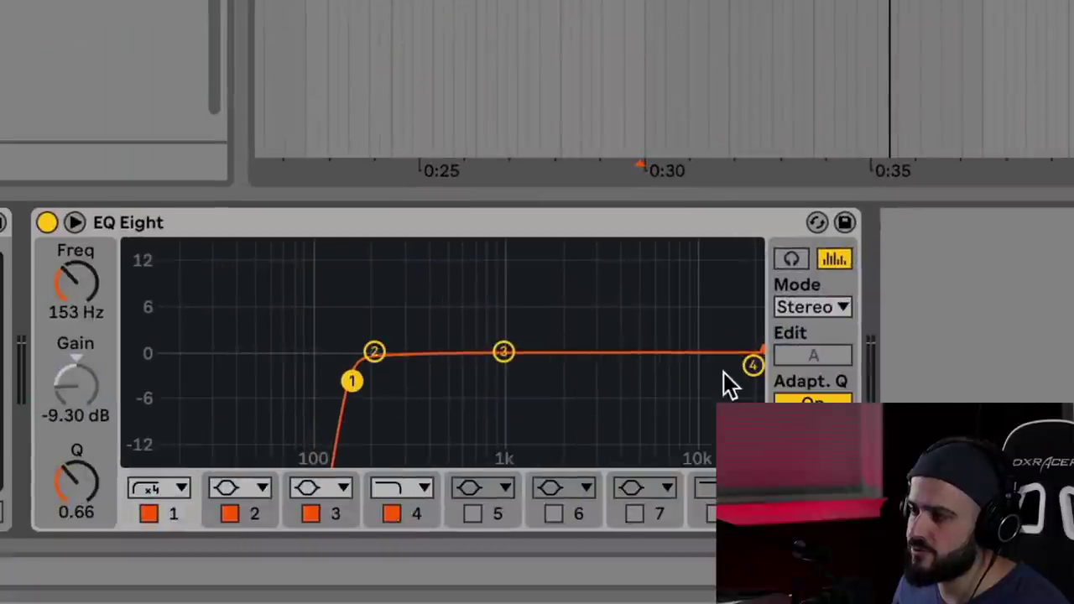
Step: In EQ Eight, roll off vocal highs from 1.6 kHz and raise the low cut toward 539 Hz
{"action": "left_click_drag", "start_coordinate": [752, 365], "coordinate": [542, 369]}
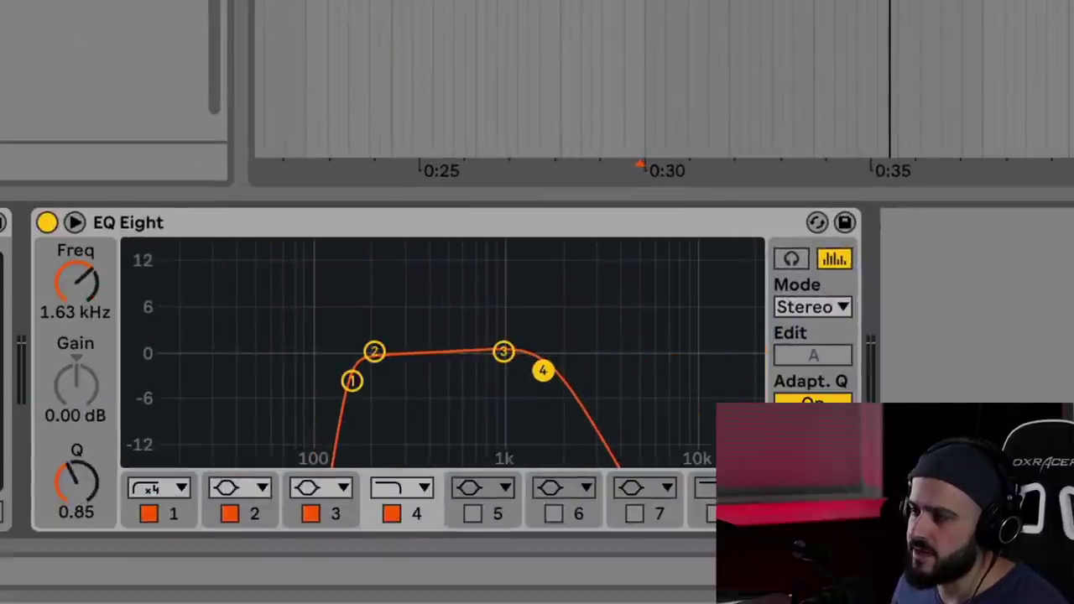
{"action": "left_click", "coordinate": [873, 222]}
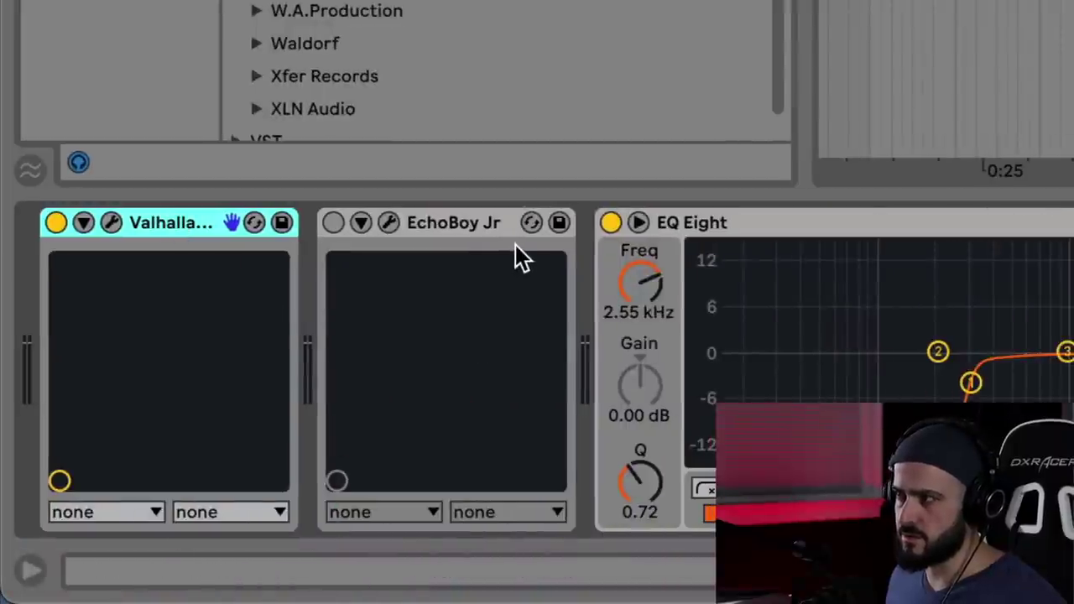
{"action": "key", "text": "space"}
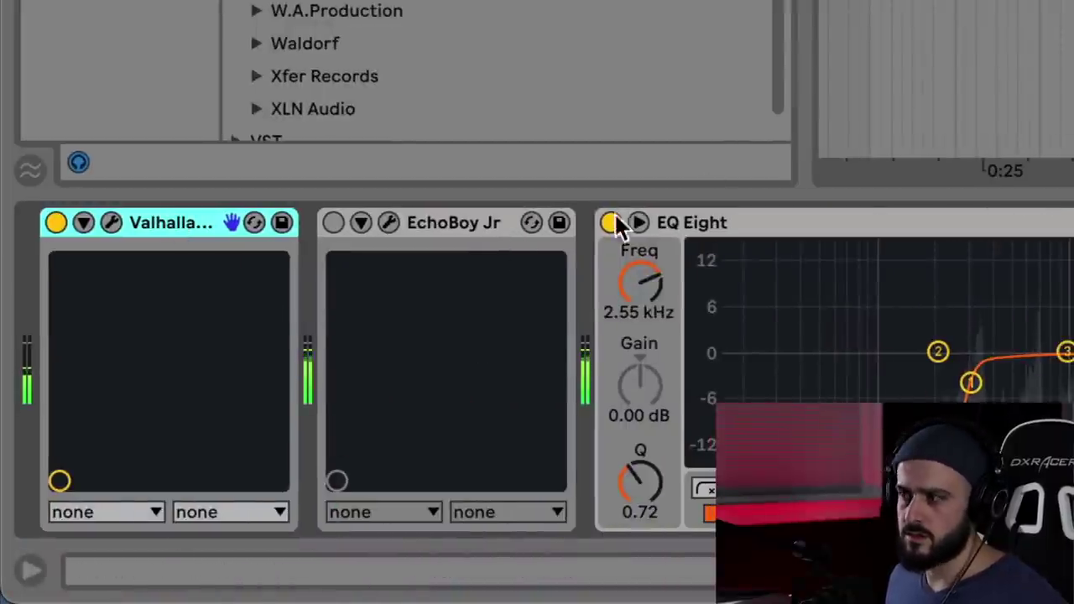
{"action": "left_click_drag", "start_coordinate": [973, 383], "coordinate": [990, 383]}
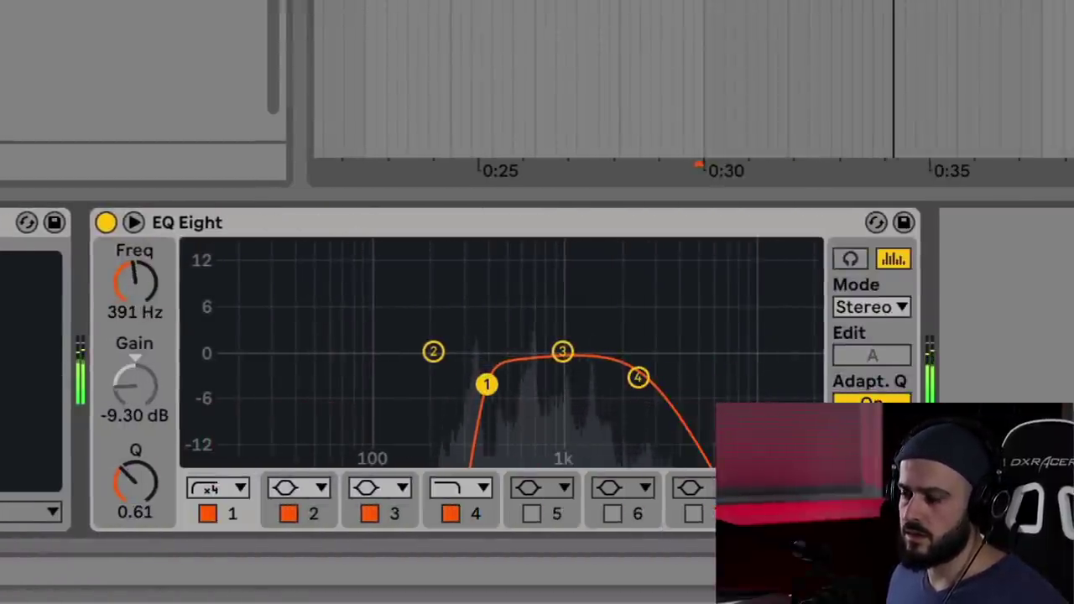
{"action": "left_click_drag", "start_coordinate": [486, 383], "coordinate": [512, 384]}
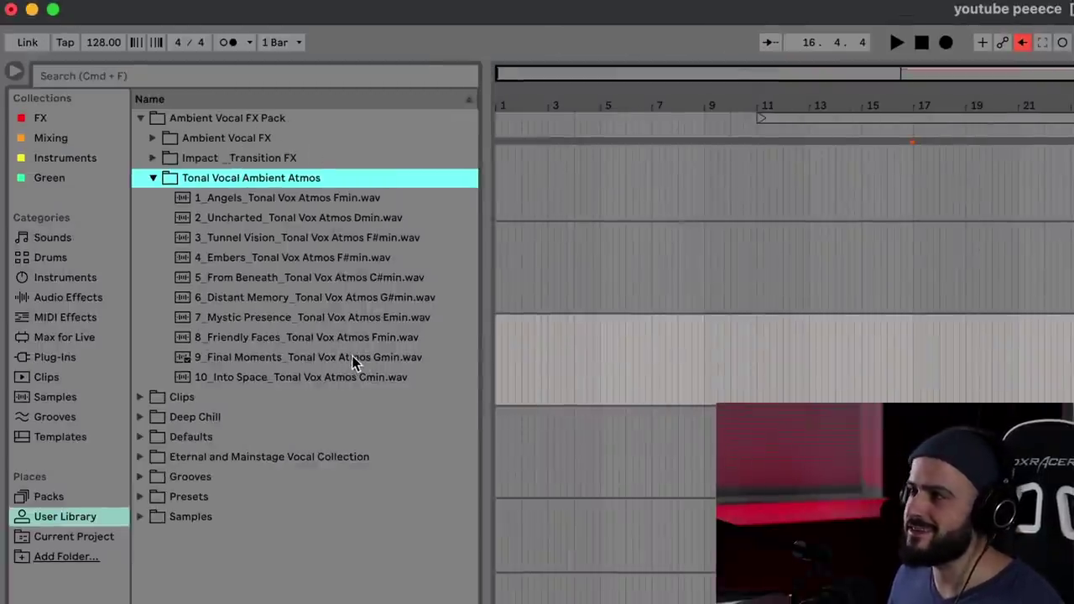
Step: Audition the Final Moments, Friendly Faces, Mystic Presence and Distant Memory atmos samples
{"action": "left_click", "coordinate": [289, 356]}
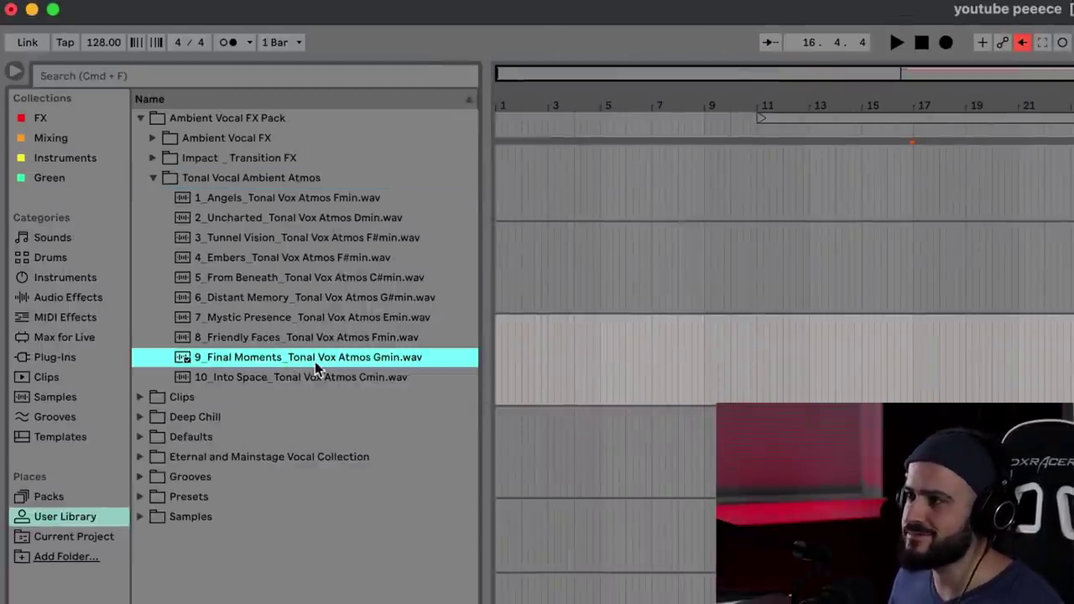
{"action": "left_click", "coordinate": [329, 339]}
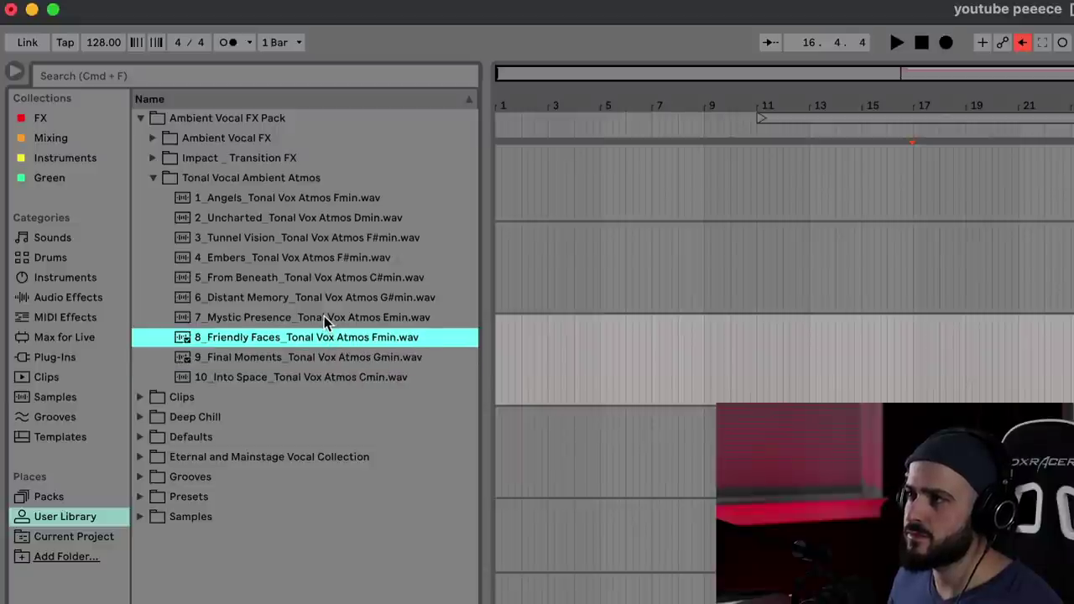
{"action": "left_click", "coordinate": [326, 317]}
{"action": "left_click", "coordinate": [324, 297]}
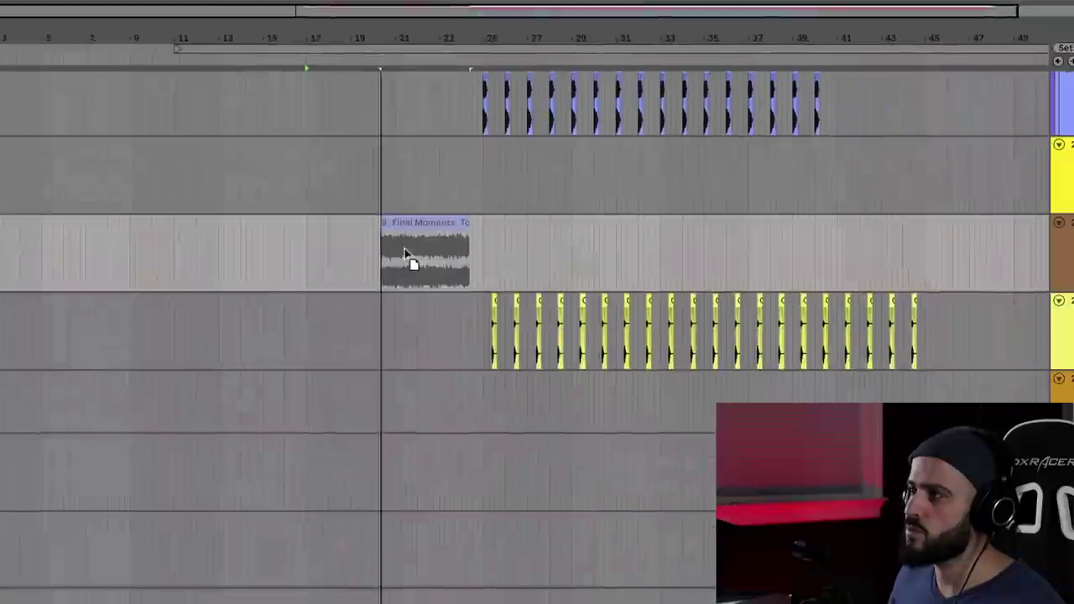
Step: Place 9_Final Moments on track 23 at bar 17 and repeat it into four copies
{"action": "left_click_drag", "start_coordinate": [408, 257], "coordinate": [307, 256]}
{"action": "left_click", "coordinate": [306, 252]}
{"action": "key", "text": "ctrl+d"}
{"action": "key", "text": "ctrl+d"}
{"action": "key", "text": "ctrl+d"}
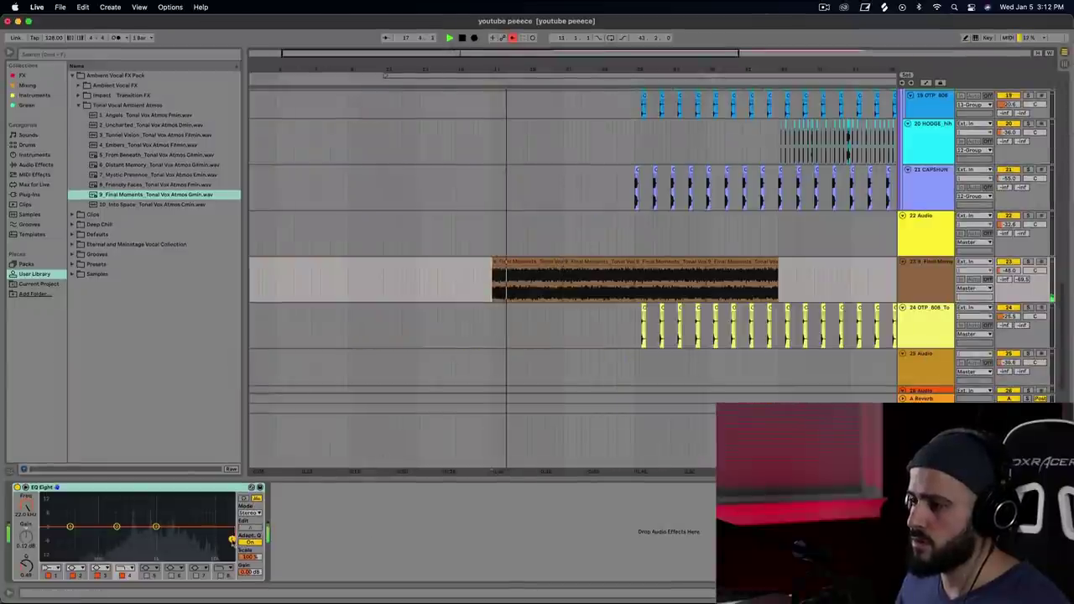
Step: Cut the atmos highs at 17.6 kHz and add Impact FX 3_Dimensions on a new track at bar 33
{"action": "left_click_drag", "start_coordinate": [231, 539], "coordinate": [225, 538]}
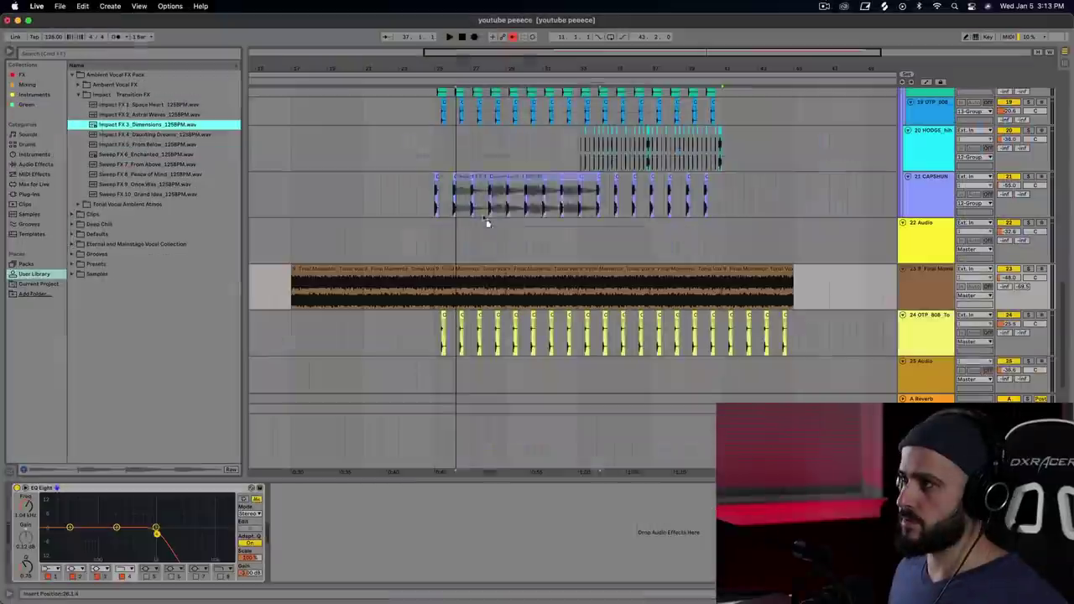
{"action": "left_click_drag", "start_coordinate": [225, 155], "coordinate": [864, 324]}
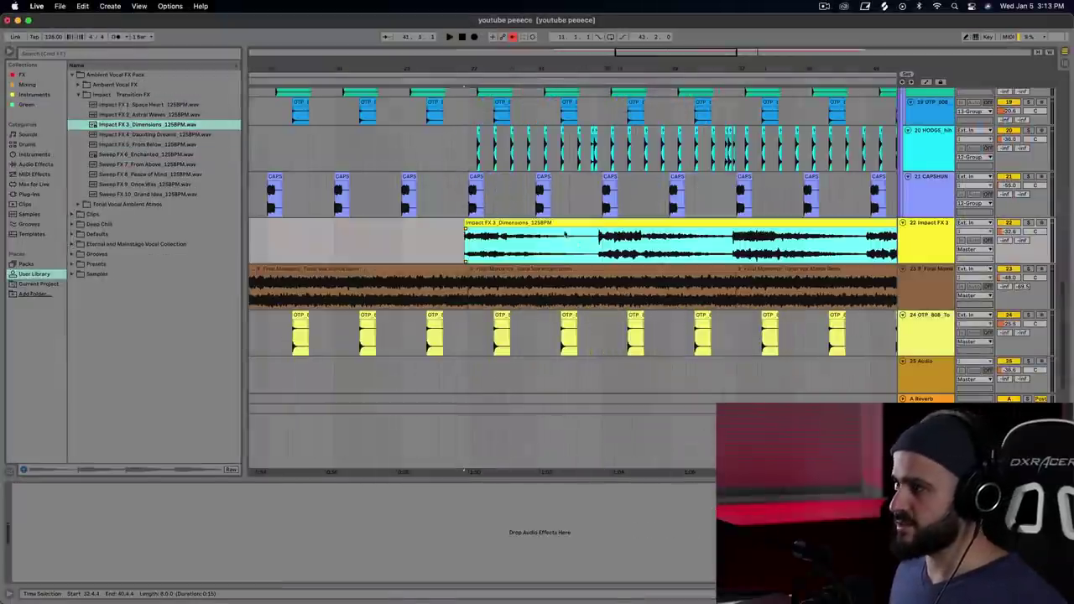
{"action": "left_click_drag", "start_coordinate": [550, 222], "coordinate": [586, 242]}
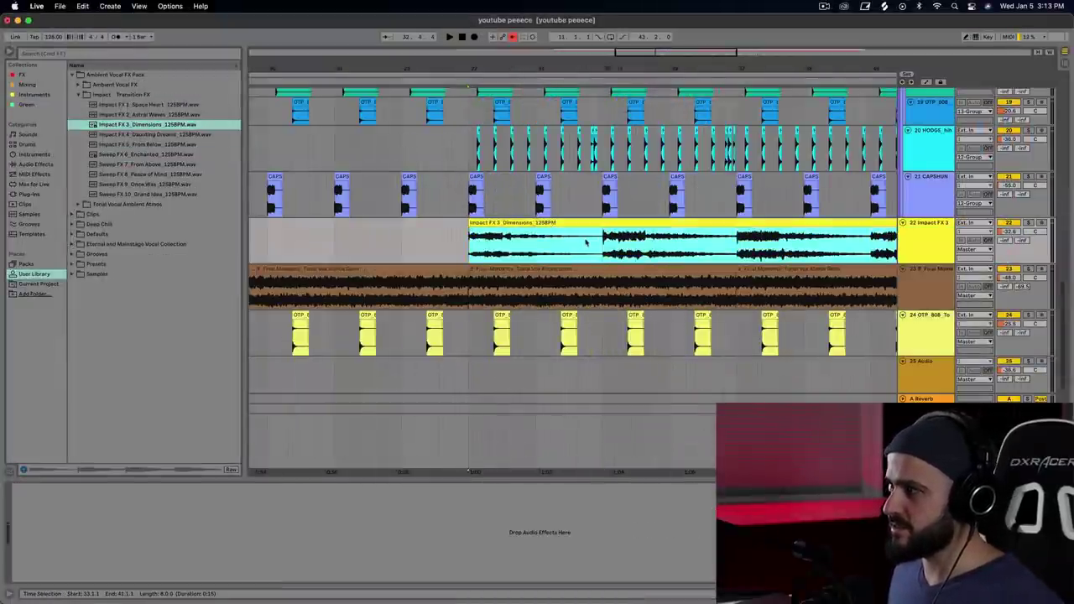